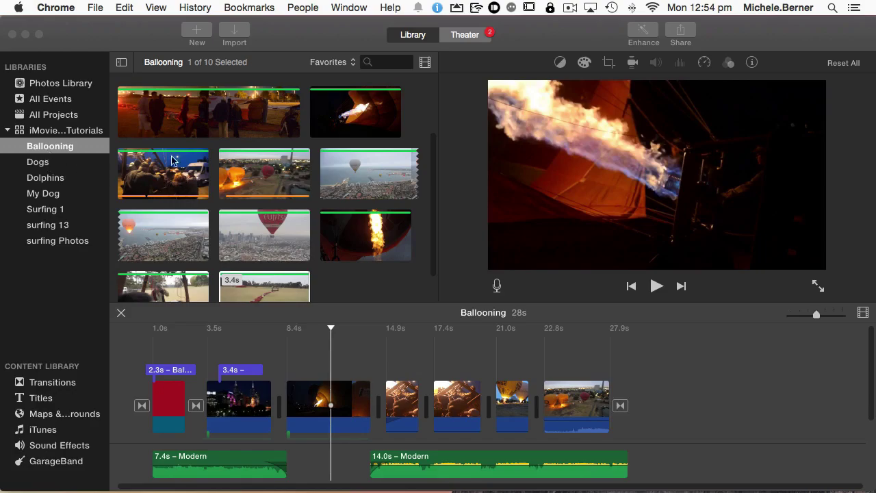
Switch to iMovie and start a new movie project using the Comic Book theme
{"action": "key", "text": "super+Tab"}
{"action": "left_click", "coordinate": [196, 32]}
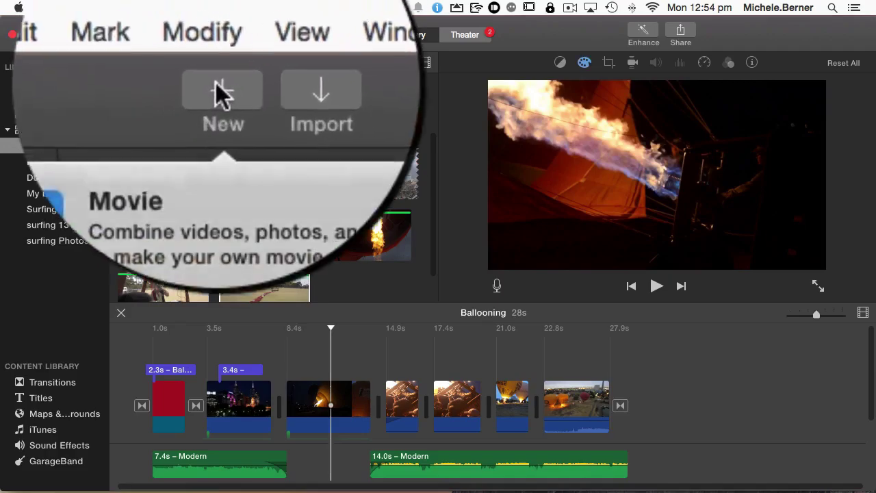
{"action": "left_click", "coordinate": [174, 83]}
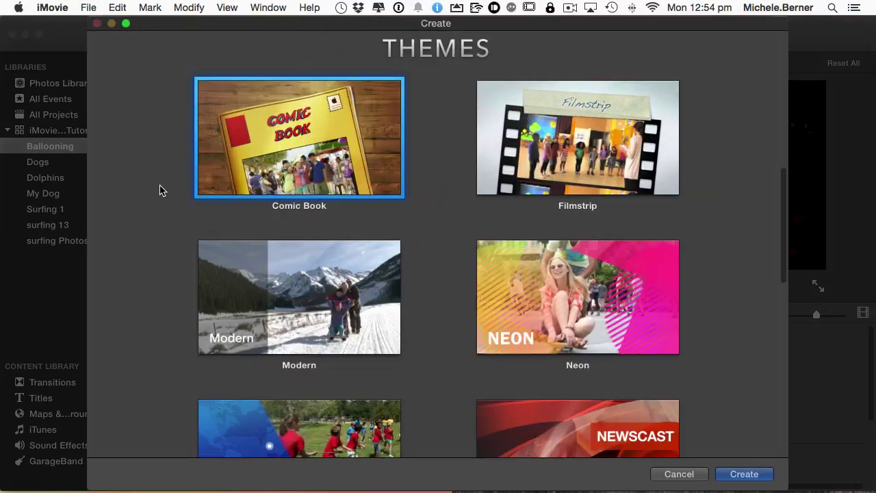
{"action": "left_click_drag", "start_coordinate": [782, 219], "coordinate": [767, 103]}
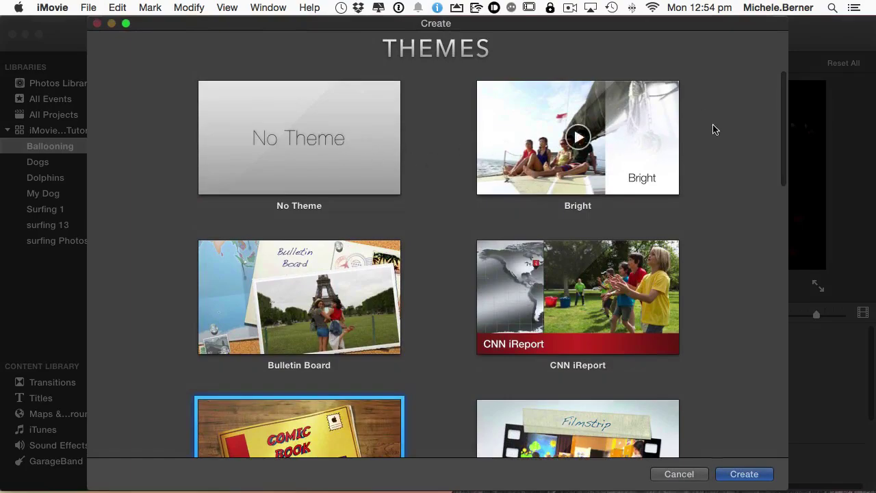
{"action": "left_click_drag", "start_coordinate": [785, 127], "coordinate": [784, 164]}
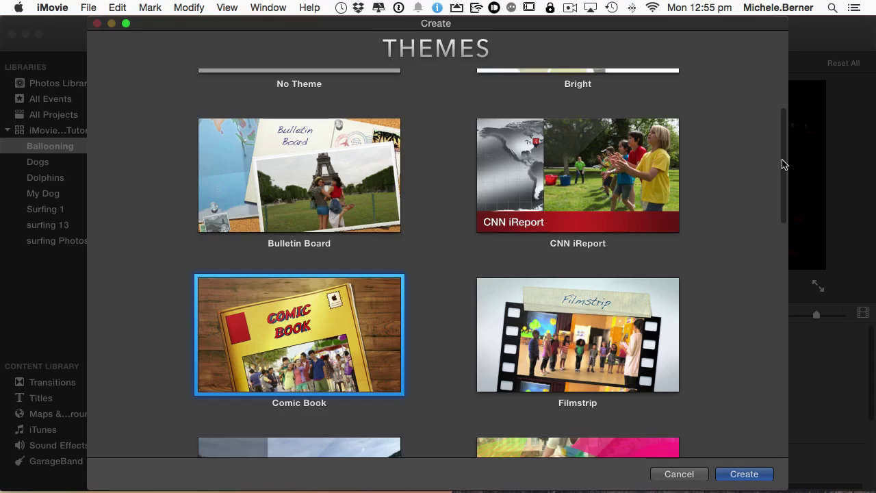
{"action": "mouse_move", "coordinate": [285, 343]}
{"action": "left_click", "coordinate": [295, 340]}
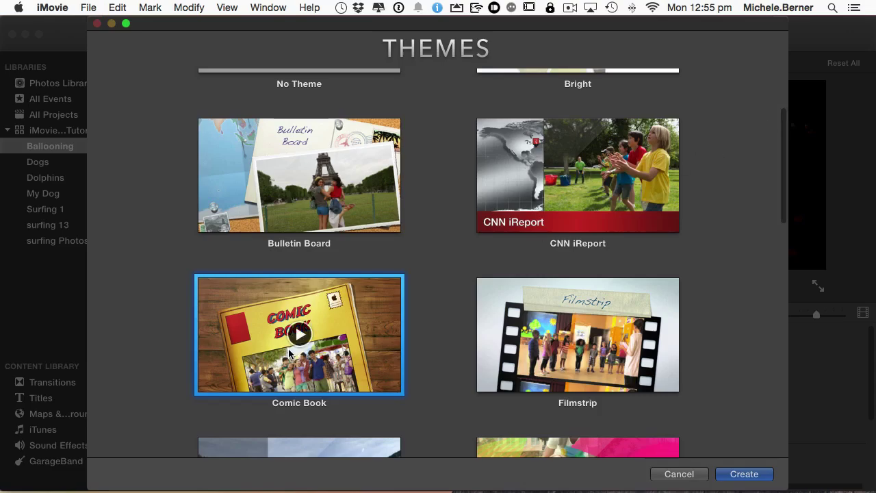
{"action": "left_click", "coordinate": [745, 474]}
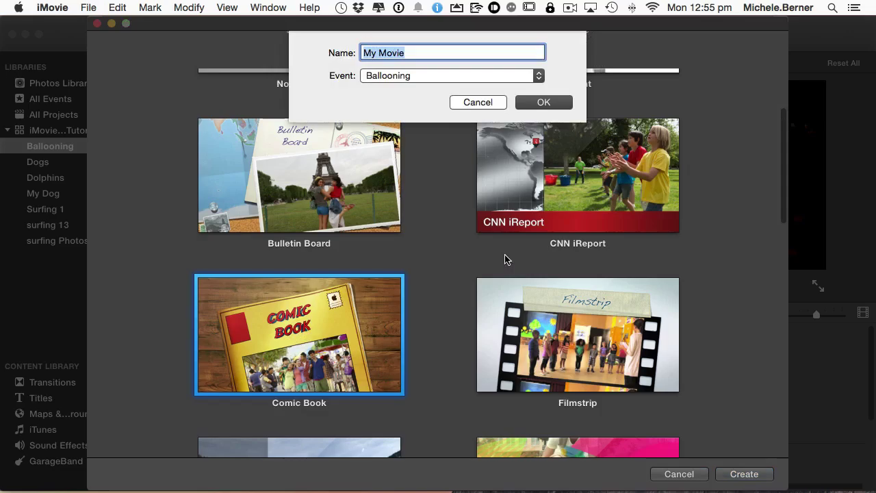
Name the new movie "Balloonig in Melbourne" and store it in the Ballooning event
{"action": "type", "text": "Balloonig in Melbourne"}
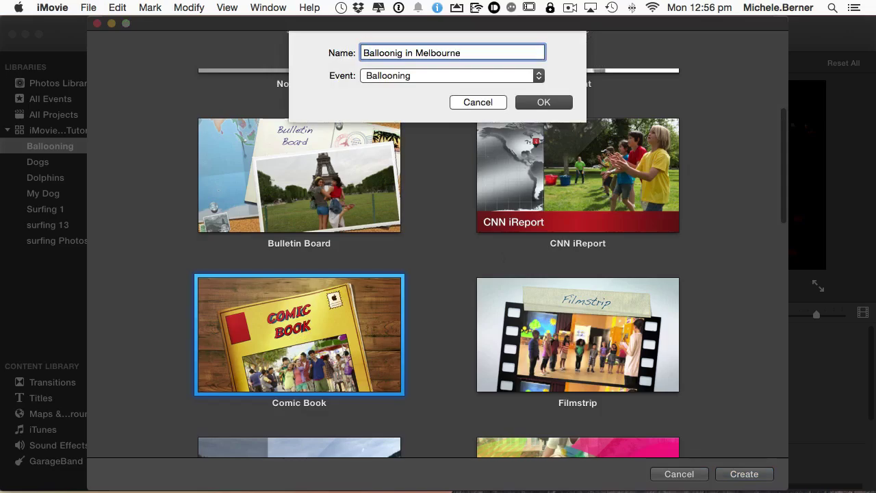
{"action": "left_click", "coordinate": [539, 103]}
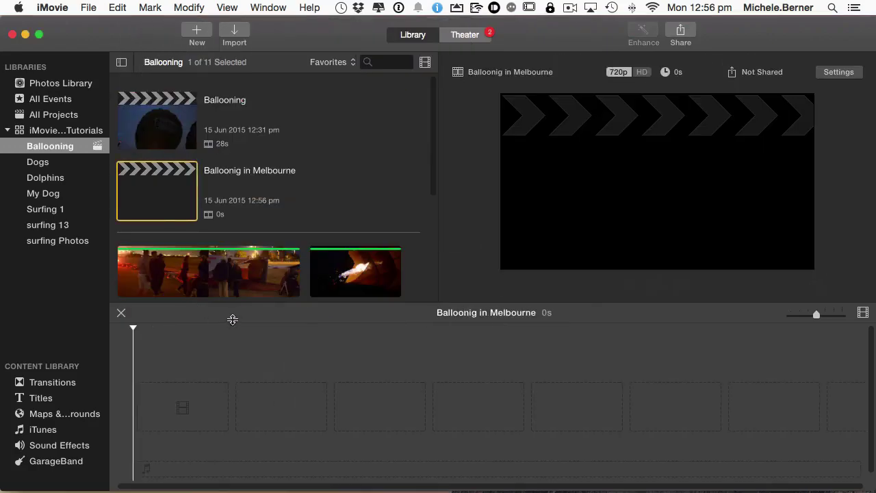
{"action": "left_click", "coordinate": [212, 372]}
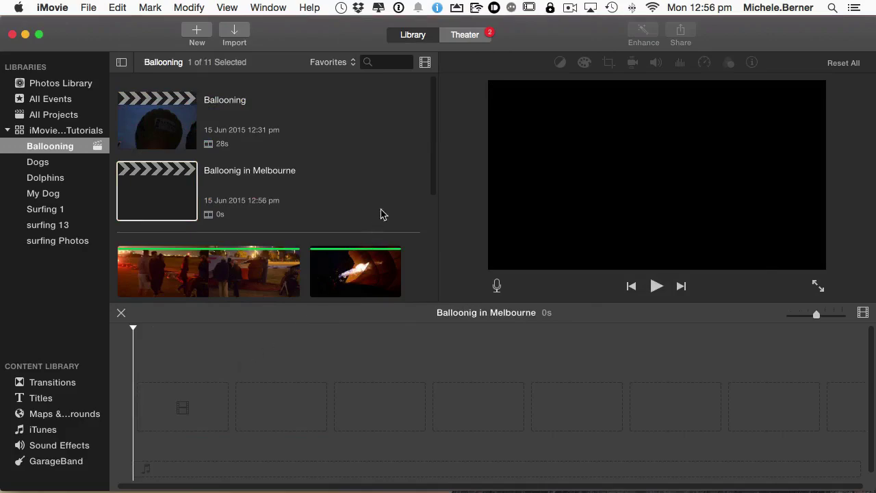
Show all clips of the Ballooning event, and restrict the browser to favorites again
{"action": "left_click_drag", "start_coordinate": [432, 175], "coordinate": [436, 261]}
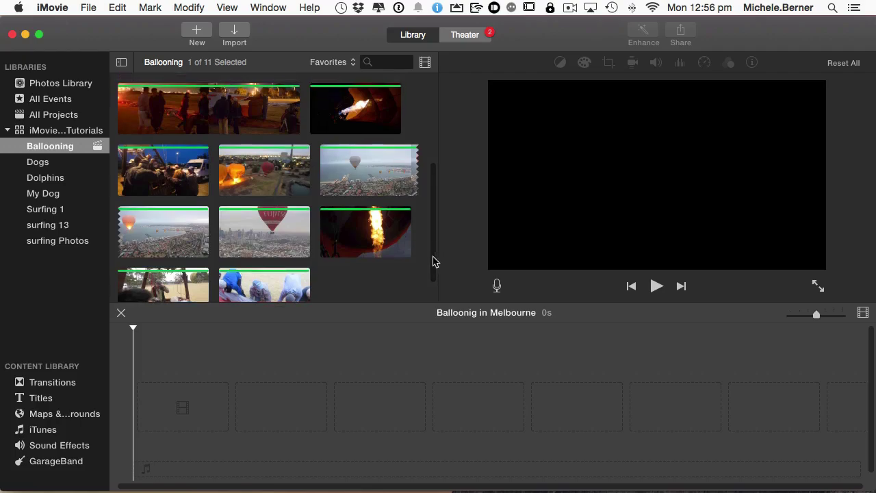
{"action": "left_click", "coordinate": [352, 63]}
{"action": "left_click", "coordinate": [336, 56]}
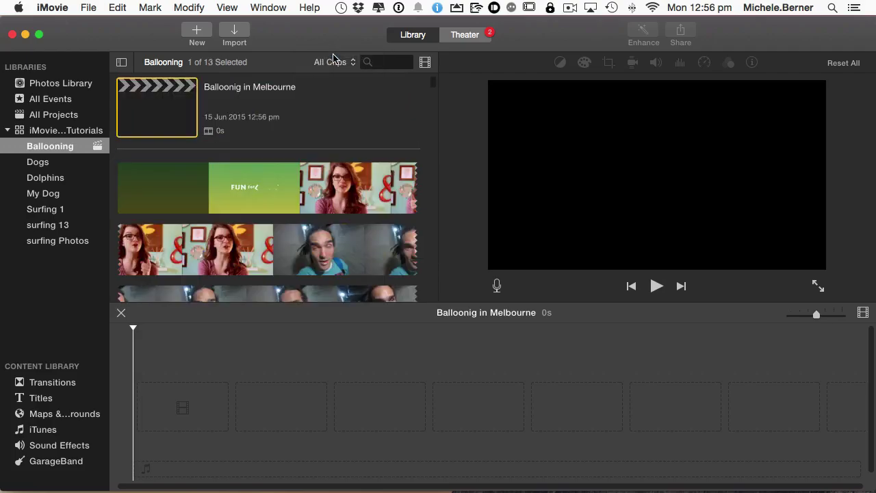
{"action": "left_click_drag", "start_coordinate": [435, 84], "coordinate": [388, 79]}
{"action": "left_click", "coordinate": [354, 64]}
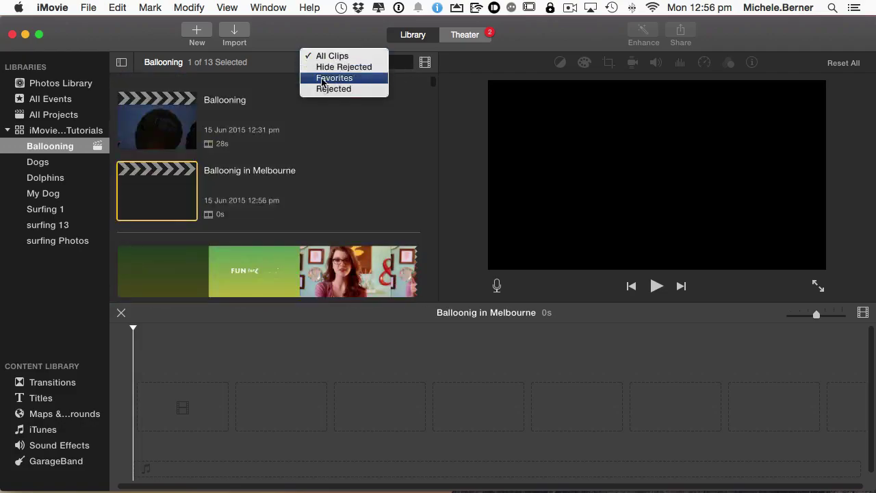
{"action": "left_click", "coordinate": [334, 78]}
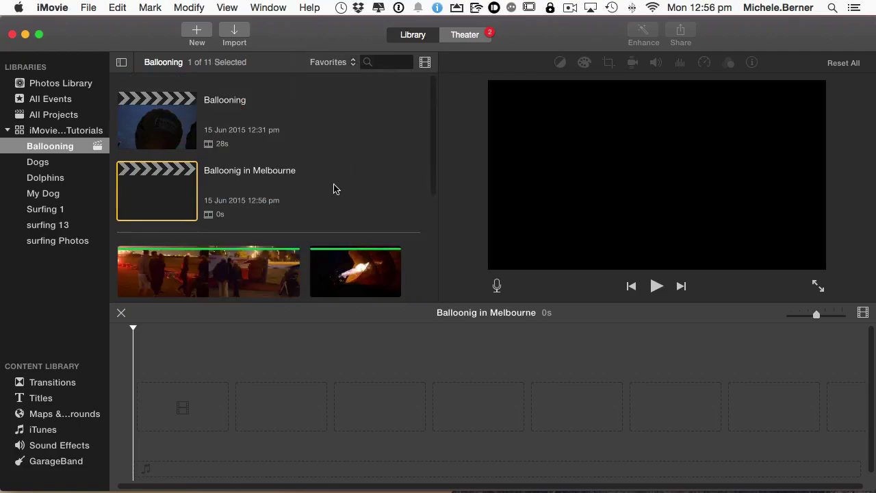
Add the entire first favorite clip, the night scene of people beside the deflated balloon, to the empty timeline
{"action": "scroll", "coordinate": [434, 137], "scroll_direction": "down", "scroll_amount": 5}
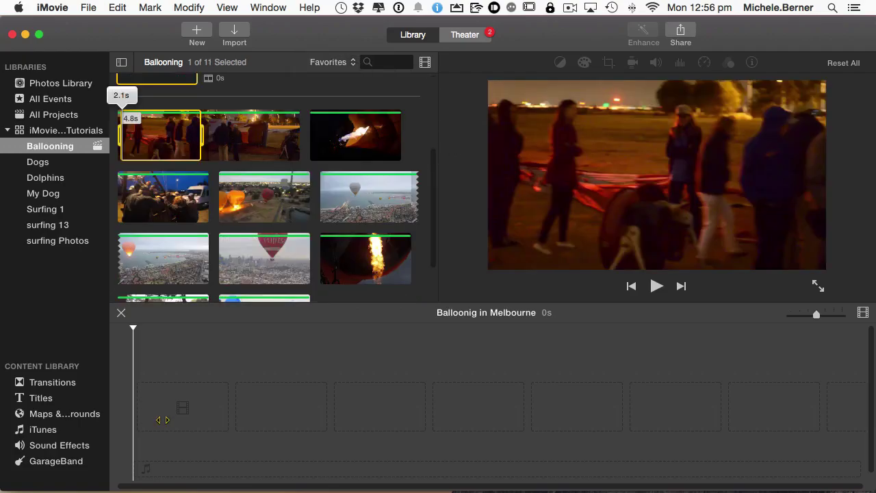
{"action": "left_click", "coordinate": [219, 149]}
{"action": "left_click", "coordinate": [220, 152]}
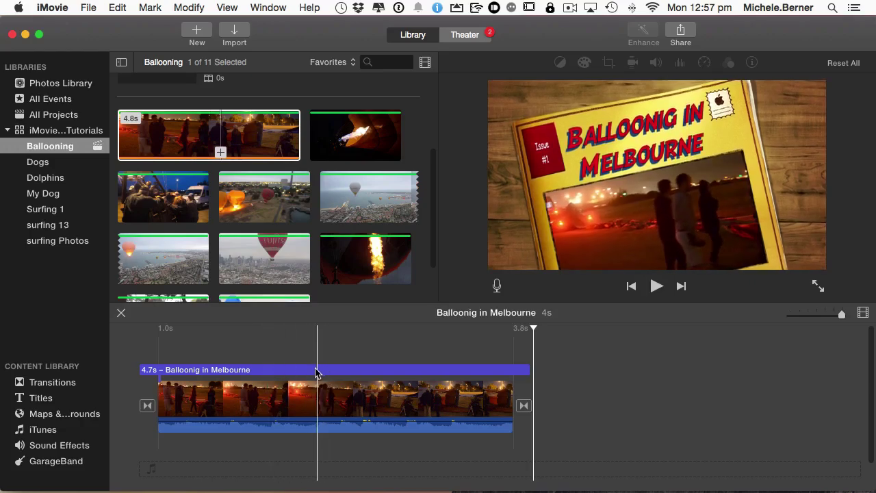
Correct the opening title's text to "Ballooning in Melbourne" and bring the first timeline clip's audio volume all the way down
{"action": "left_click", "coordinate": [219, 373]}
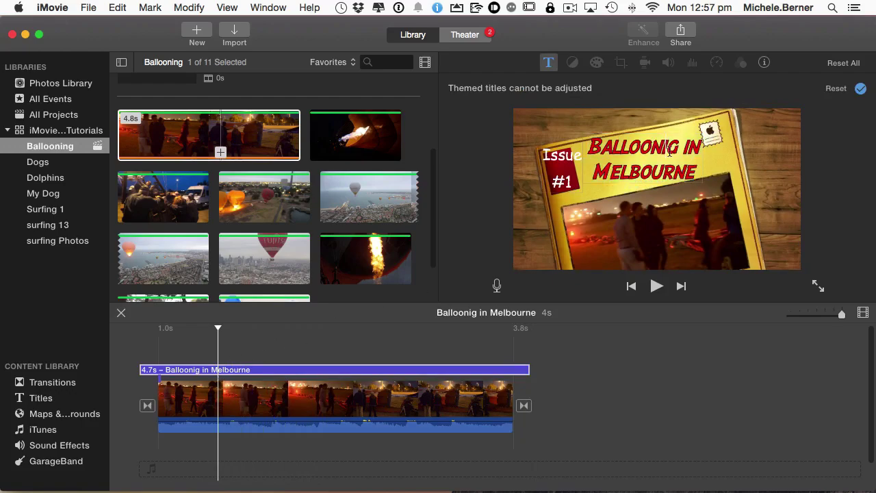
{"action": "type", "text": "n"}
{"action": "left_click_drag", "start_coordinate": [586, 140], "coordinate": [719, 172]}
{"action": "left_click_drag", "start_coordinate": [543, 152], "coordinate": [582, 179]}
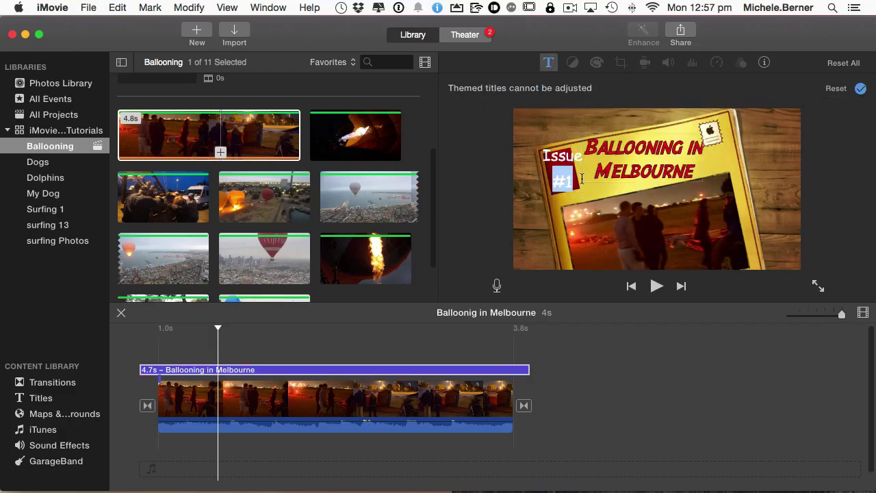
{"action": "left_click", "coordinate": [712, 144]}
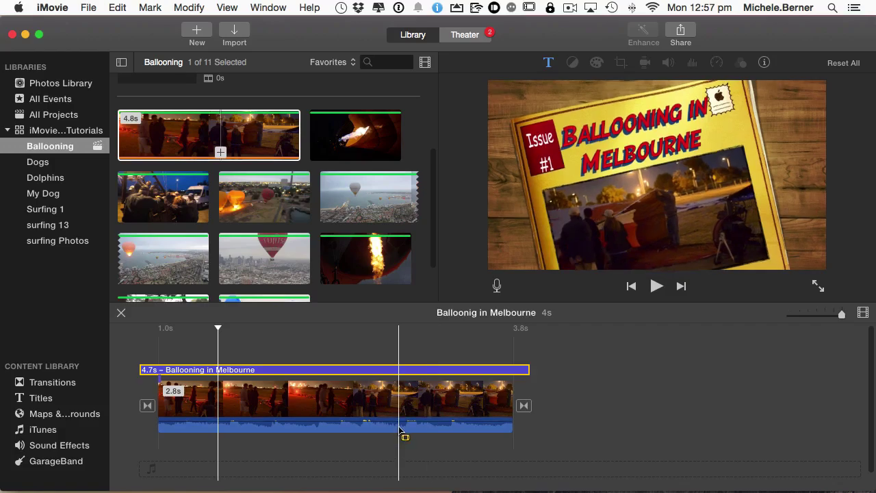
{"action": "left_click_drag", "start_coordinate": [377, 420], "coordinate": [377, 437]}
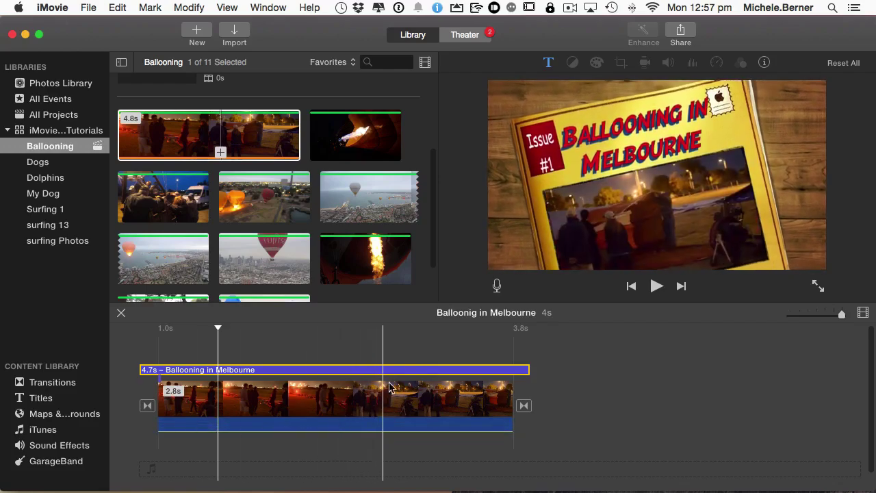
Append the burner flame clip and the clip of people holding the balloon basket to the end of the timeline
{"action": "left_click", "coordinate": [305, 135]}
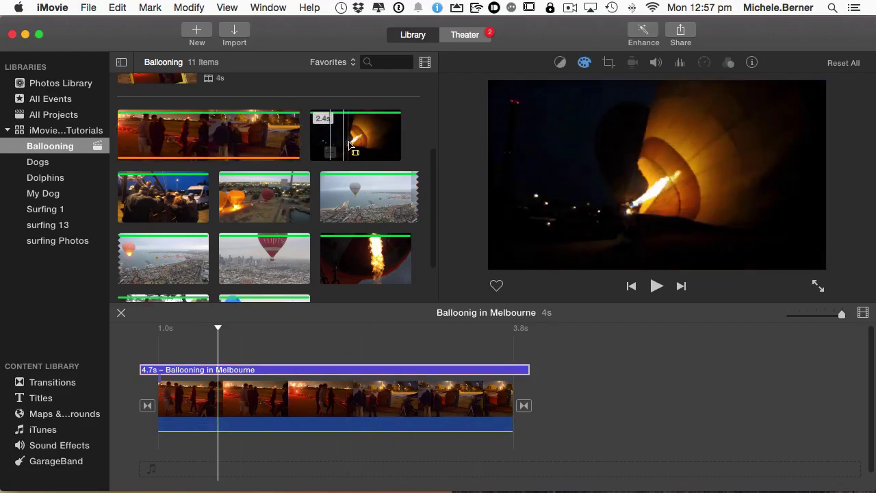
{"action": "left_click", "coordinate": [352, 152]}
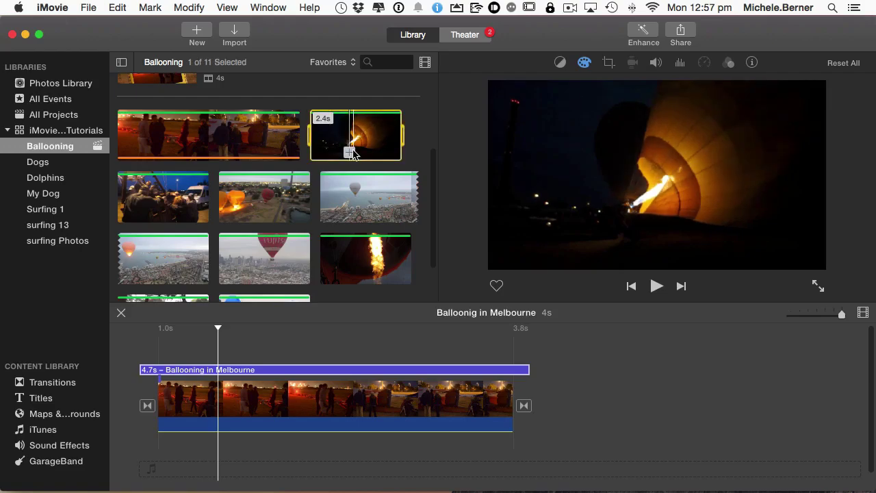
{"action": "left_click", "coordinate": [350, 152]}
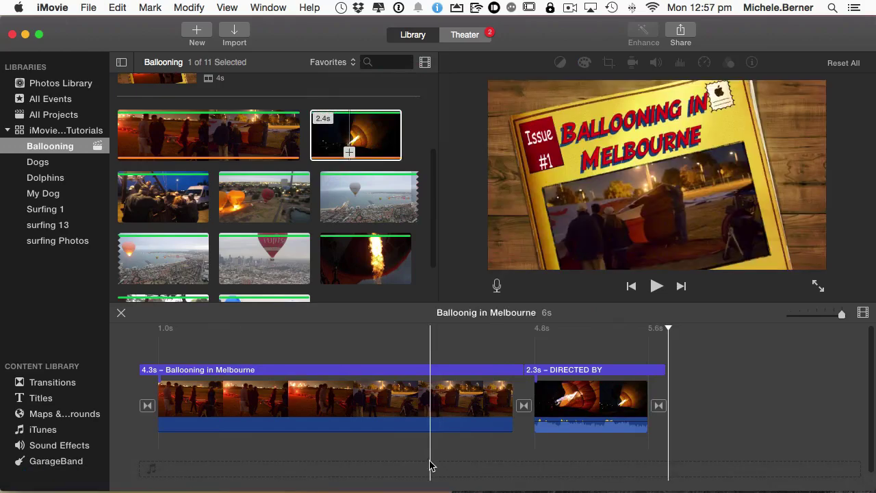
{"action": "left_click", "coordinate": [213, 191]}
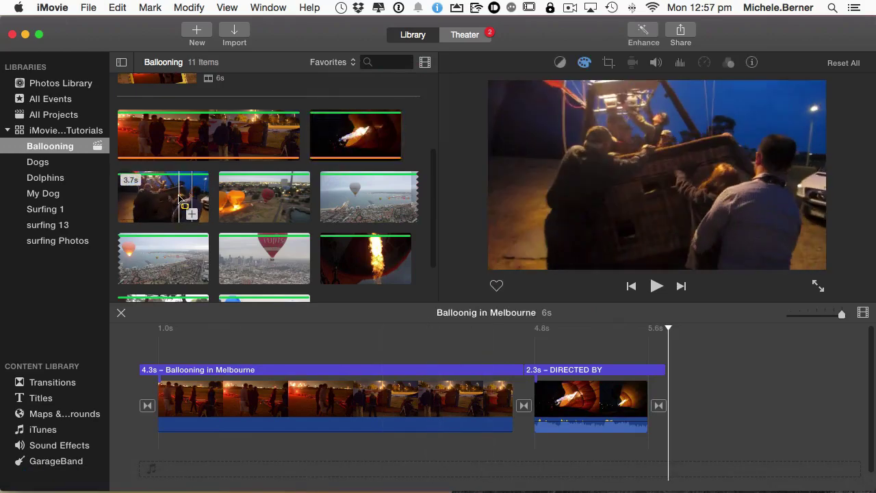
{"action": "left_click", "coordinate": [192, 213]}
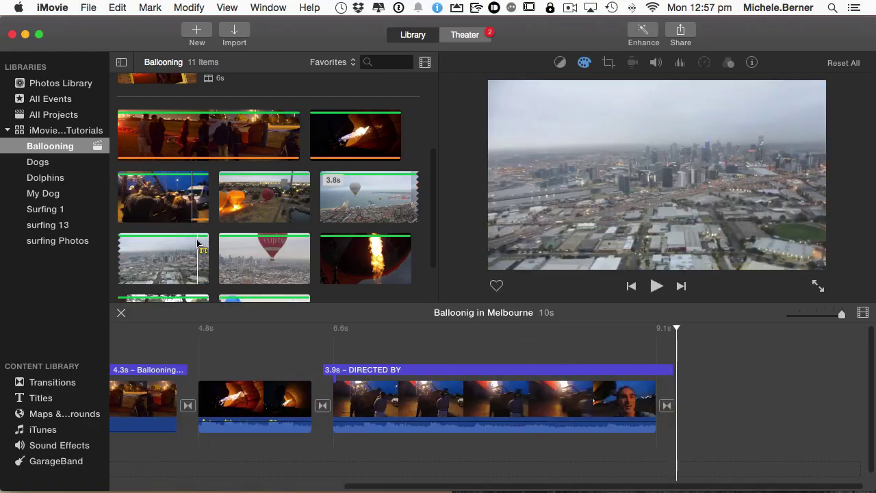
Examine the editable caption and name lines of the "Directed by" title above the basket clip
{"action": "left_click", "coordinate": [399, 372]}
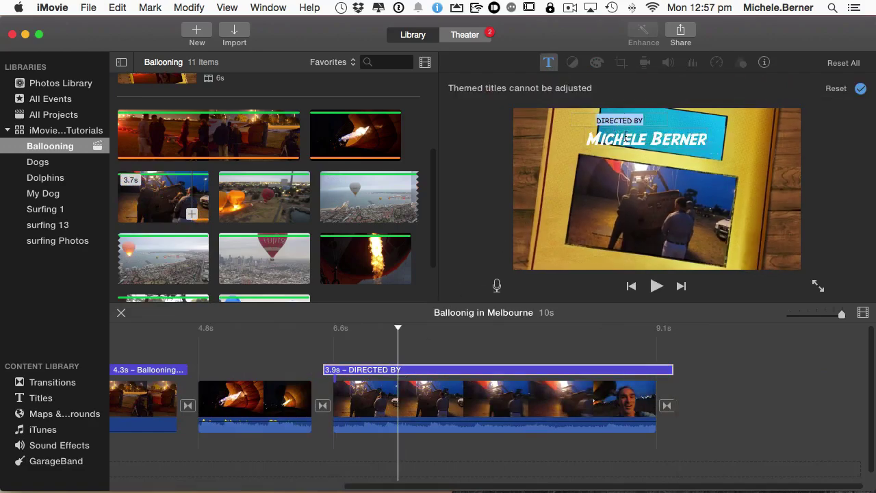
{"action": "left_click_drag", "start_coordinate": [596, 120], "coordinate": [644, 120]}
{"action": "left_click_drag", "start_coordinate": [587, 139], "coordinate": [705, 136]}
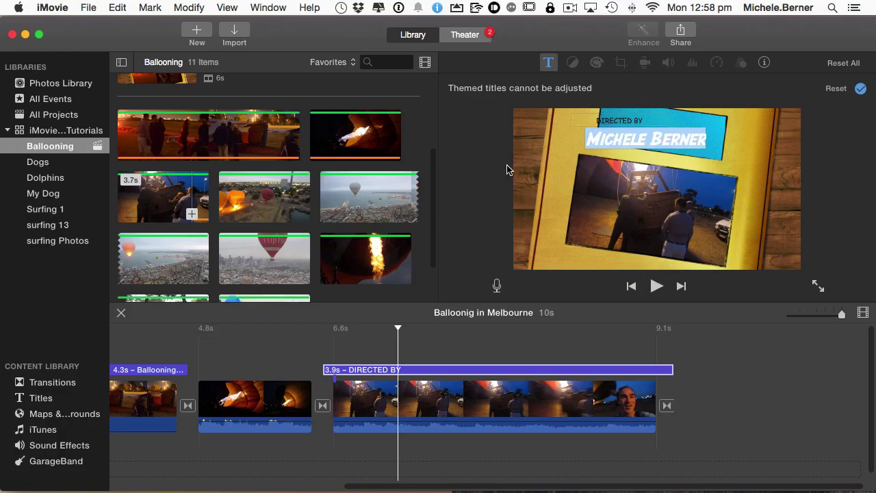
{"action": "left_click", "coordinate": [456, 98]}
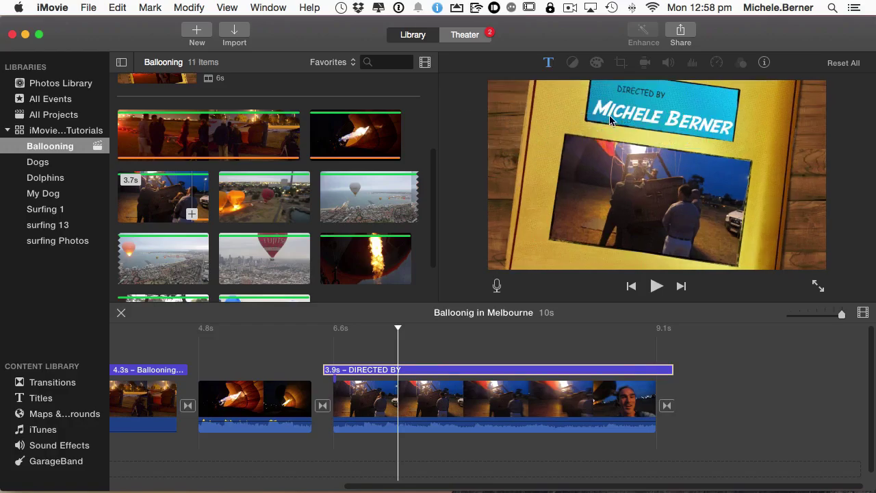
{"action": "left_click", "coordinate": [596, 122]}
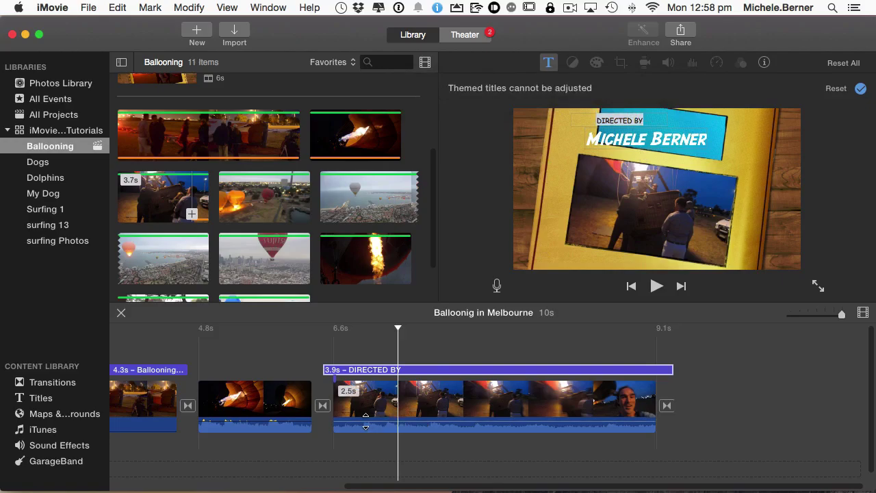
Bring the audio volume of the basket clip and the burner flame clip all the way down
{"action": "left_click_drag", "start_coordinate": [372, 432], "coordinate": [373, 440]}
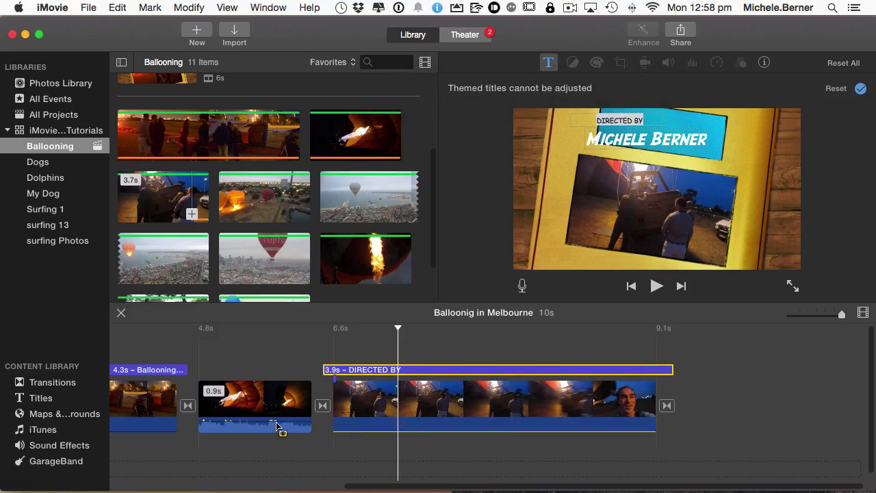
{"action": "left_click_drag", "start_coordinate": [274, 421], "coordinate": [278, 442]}
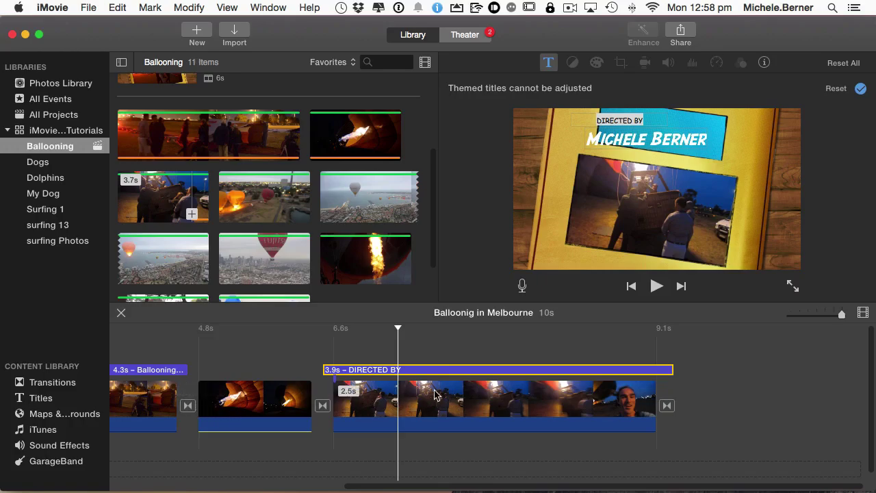
Try to replace the transition between the first two clips with Cross Blur, and turn off automatic content for the movie
{"action": "left_click", "coordinate": [187, 405]}
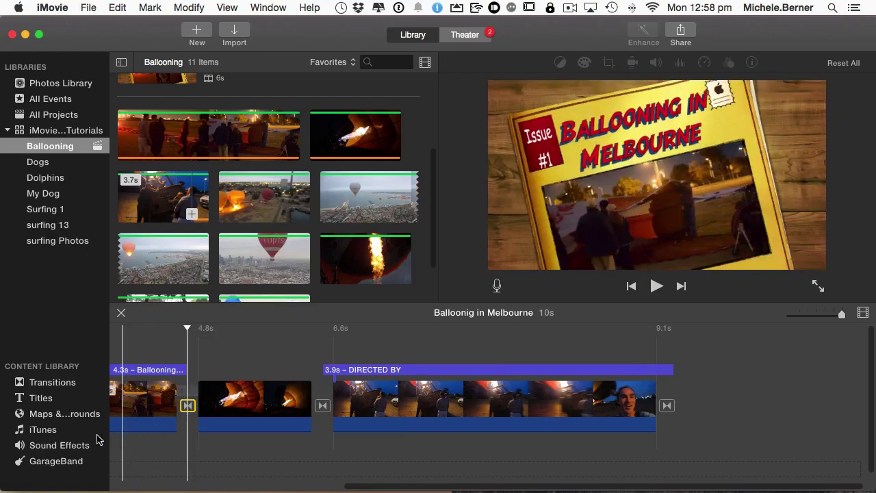
{"action": "left_click", "coordinate": [46, 384]}
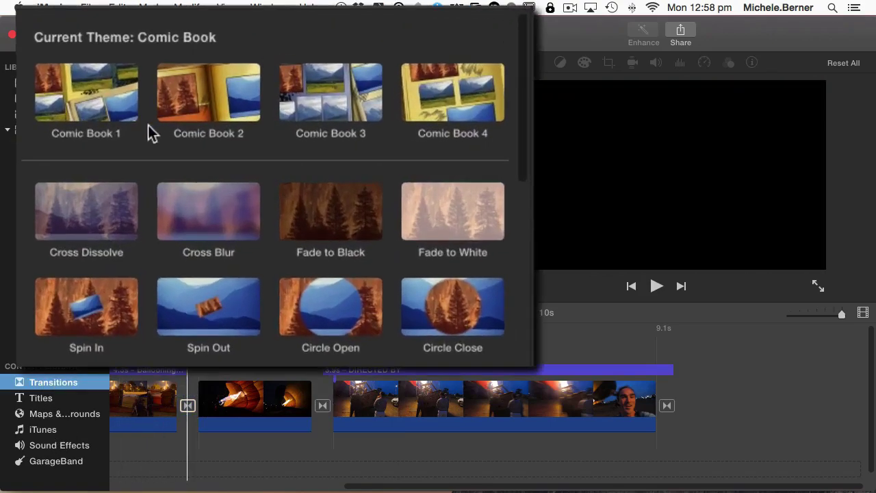
{"action": "left_click", "coordinate": [77, 223]}
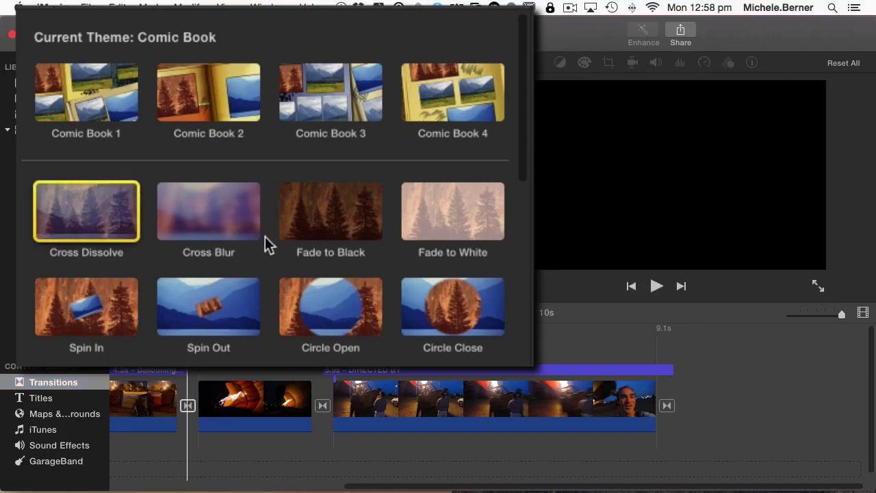
{"action": "left_click_drag", "start_coordinate": [196, 231], "coordinate": [188, 411]}
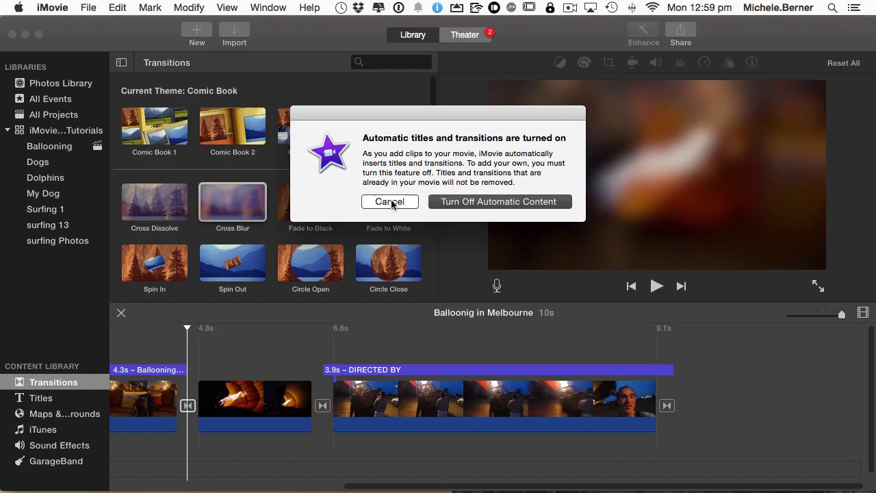
{"action": "left_click", "coordinate": [478, 205]}
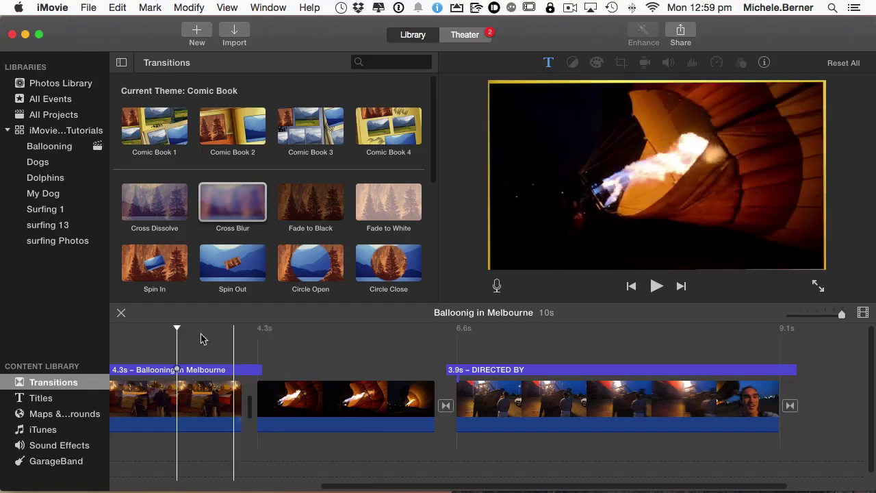
Place a Cross Blur transition between the first two clips and replace it with Comic Book 3
{"action": "left_click_drag", "start_coordinate": [225, 213], "coordinate": [178, 402]}
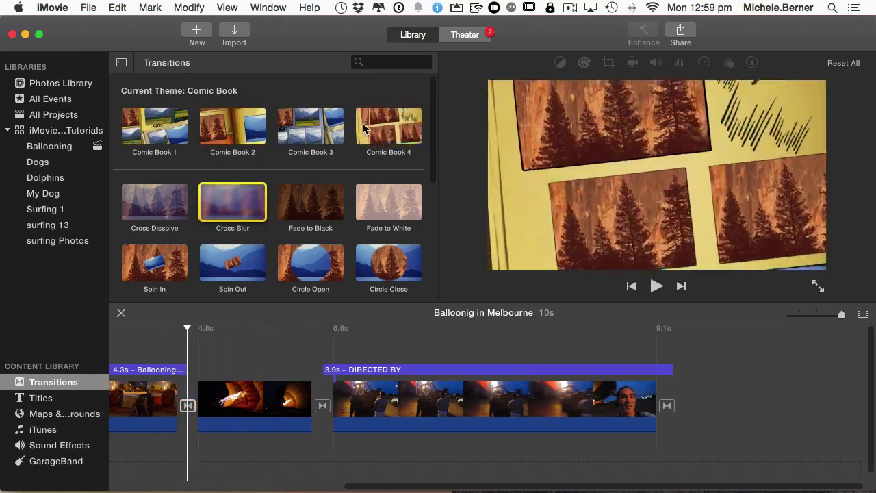
{"action": "left_click_drag", "start_coordinate": [311, 127], "coordinate": [184, 405]}
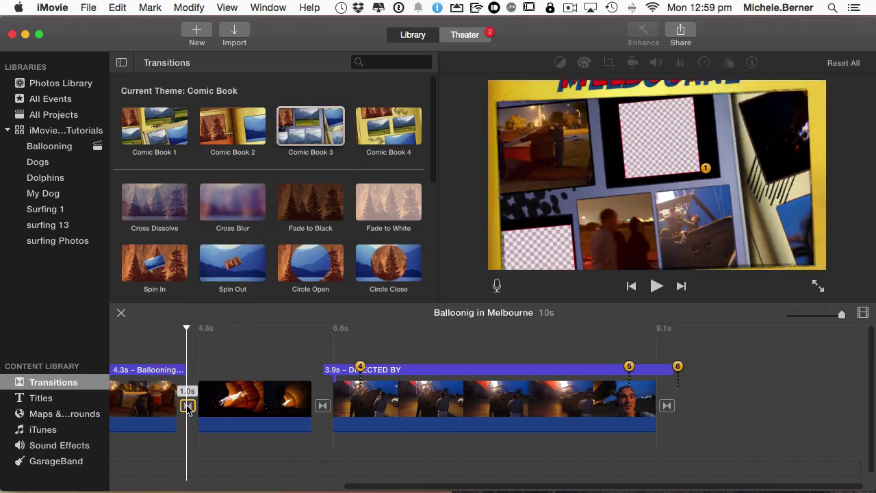
Set the duration of the Comic Book 3 transition between the first two clips to 1.5 seconds and play the movie
{"action": "double_click", "coordinate": [188, 406]}
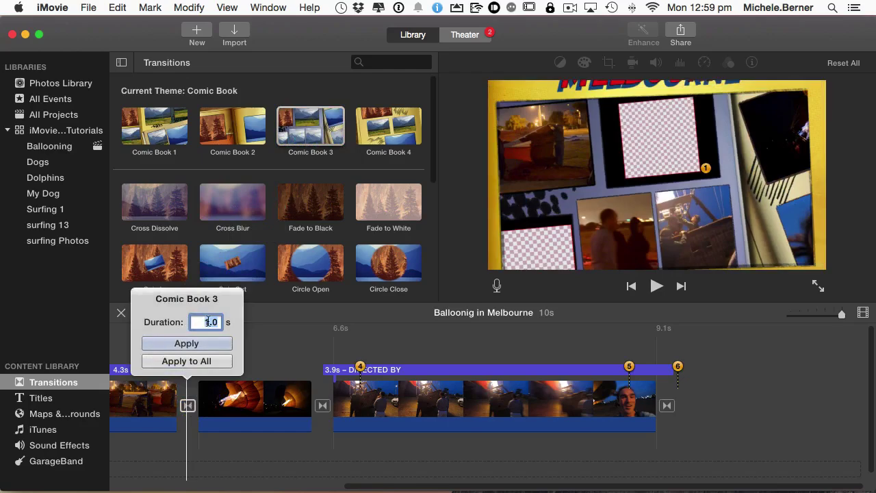
{"action": "left_click", "coordinate": [207, 322]}
{"action": "double_click", "coordinate": [219, 323]}
{"action": "type", "text": "1.5"}
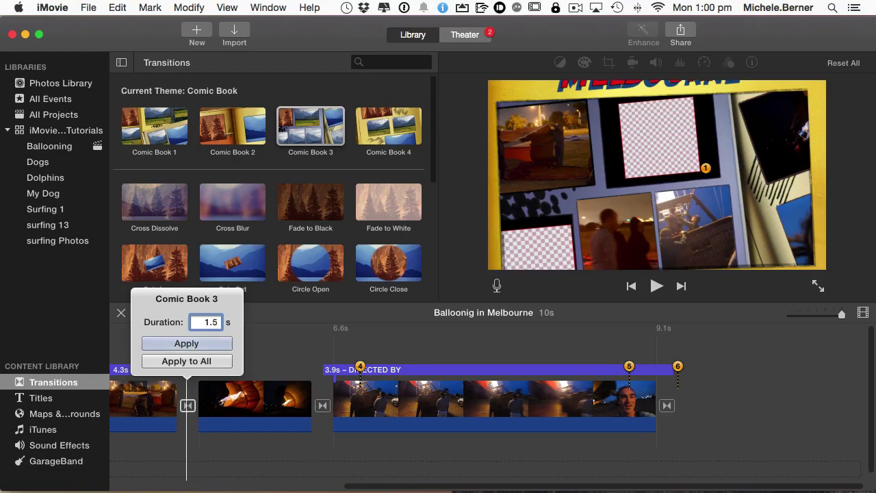
{"action": "key", "text": "Return"}
{"action": "left_click", "coordinate": [225, 411]}
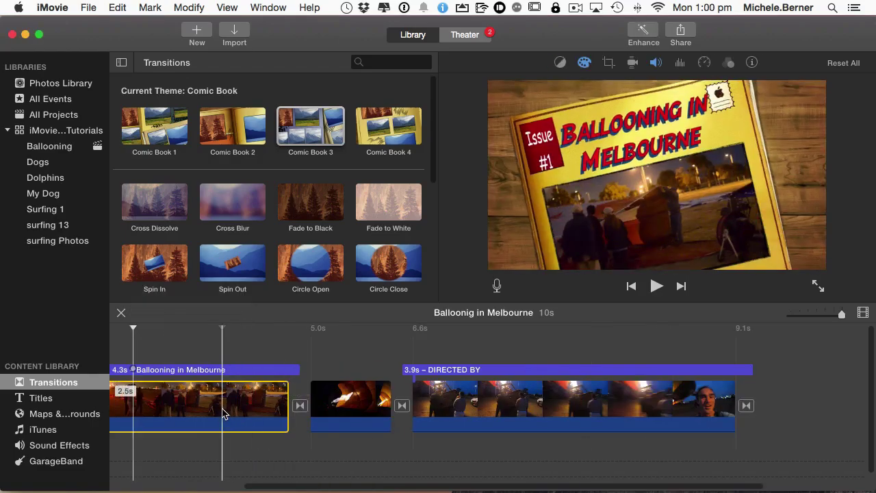
{"action": "key", "text": "space"}
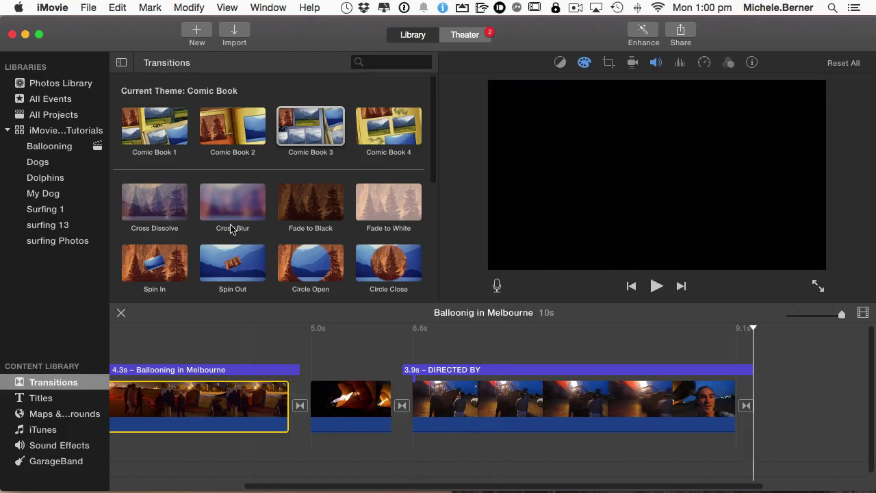
Set the duration of the Comic Book 3 transition between the first two clips to 2.0 seconds
{"action": "double_click", "coordinate": [300, 405]}
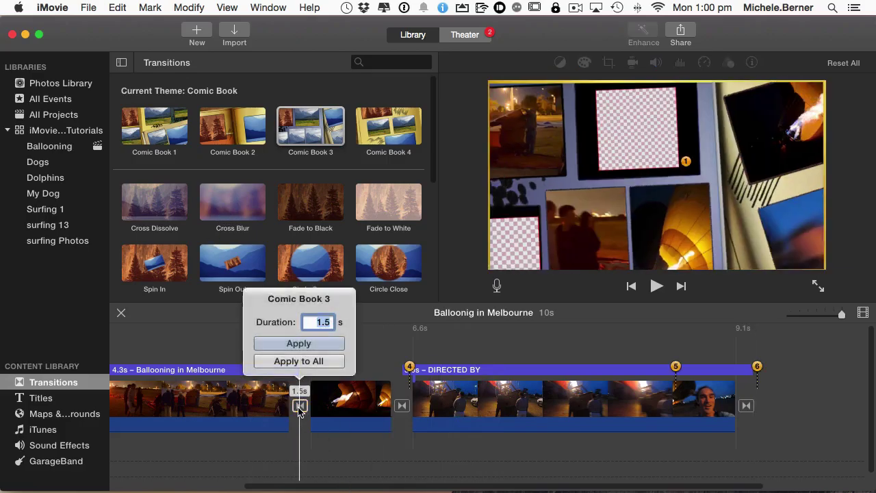
{"action": "type", "text": "2."}
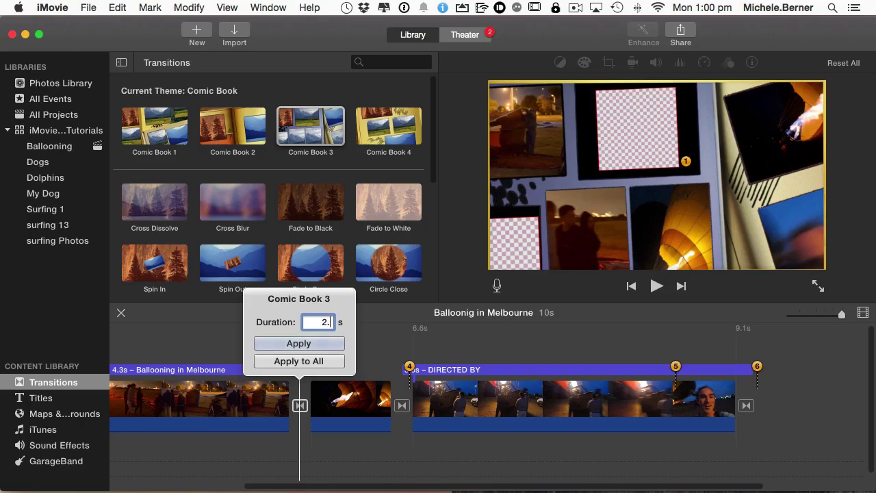
{"action": "type", "text": "0"}
{"action": "key", "text": "Return"}
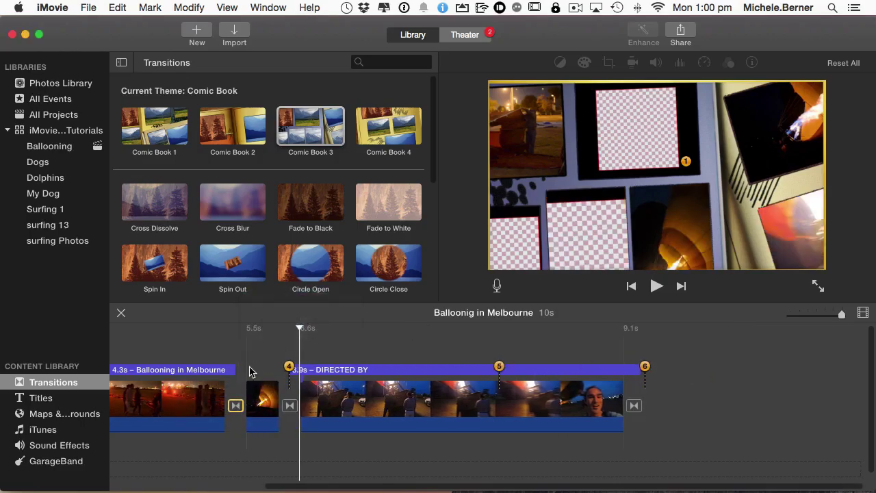
Lengthen the opening clip at its end and play the movie back
{"action": "left_click_drag", "start_coordinate": [225, 391], "coordinate": [289, 392]}
{"action": "key", "text": "space"}
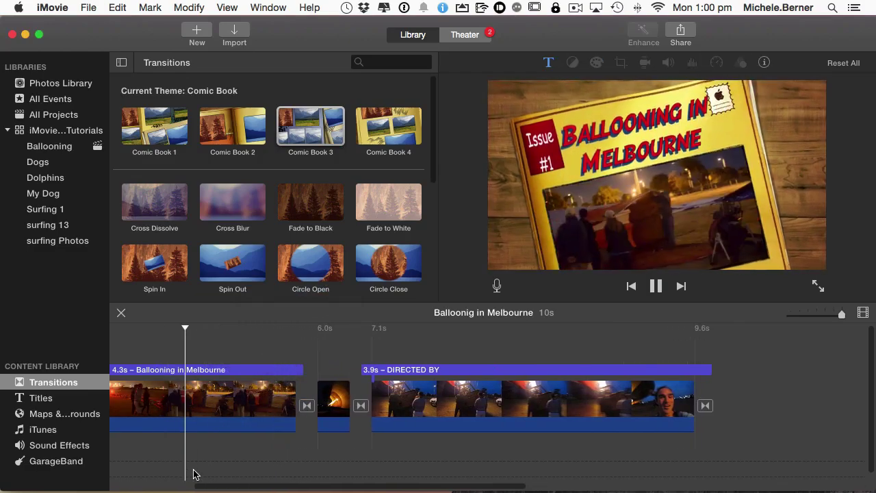
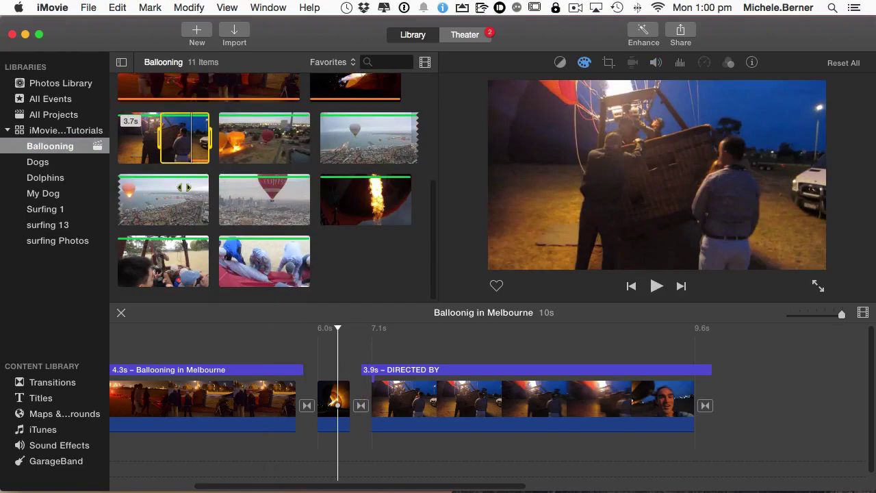
Insert the Ballooning event's clip of people around the balloon basket between the burner flame clip and the "Directed by" clip
{"action": "left_click_drag", "start_coordinate": [164, 137], "coordinate": [340, 399]}
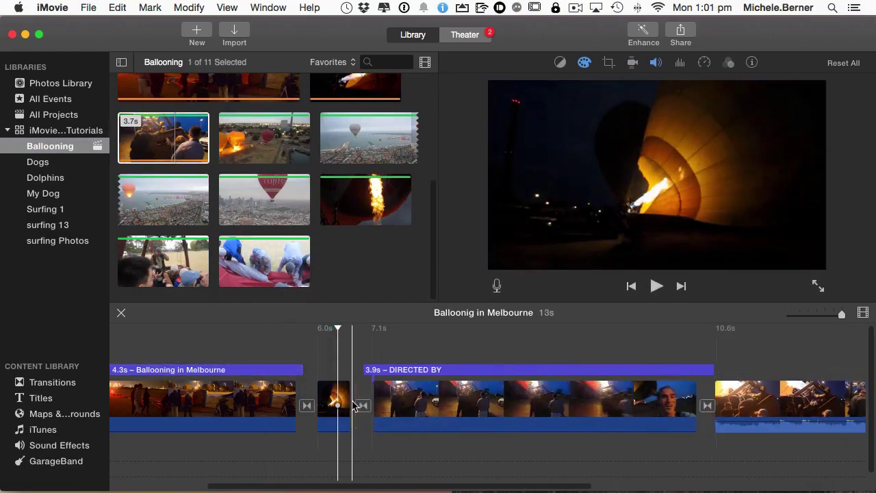
{"action": "left_click", "coordinate": [770, 374]}
{"action": "left_click_drag", "start_coordinate": [770, 375], "coordinate": [432, 414]}
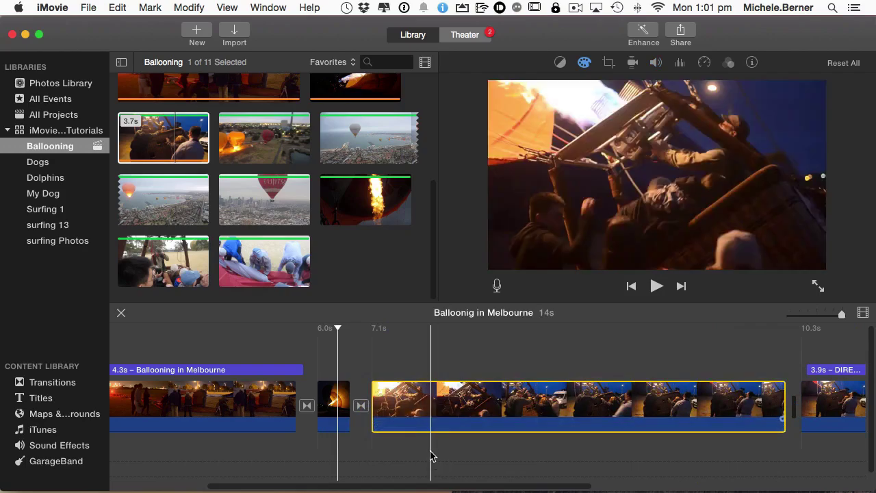
Replace the transition between the burner flame clip and the newly added basket clip with Comic Book 2
{"action": "left_click_drag", "start_coordinate": [442, 487], "coordinate": [564, 456]}
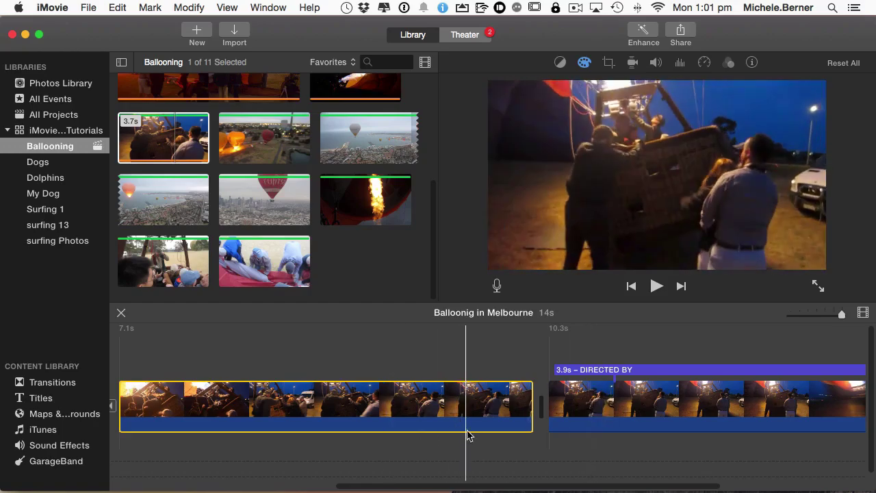
{"action": "left_click_drag", "start_coordinate": [358, 487], "coordinate": [273, 486]}
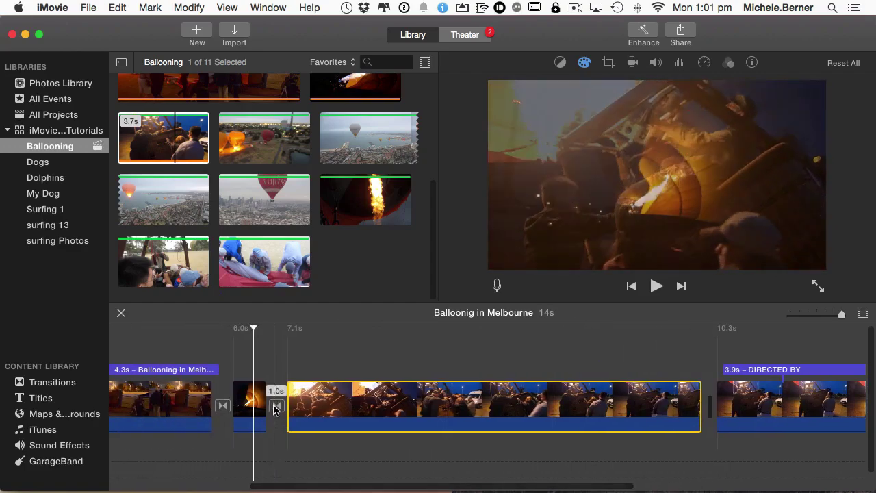
{"action": "left_click", "coordinate": [277, 405]}
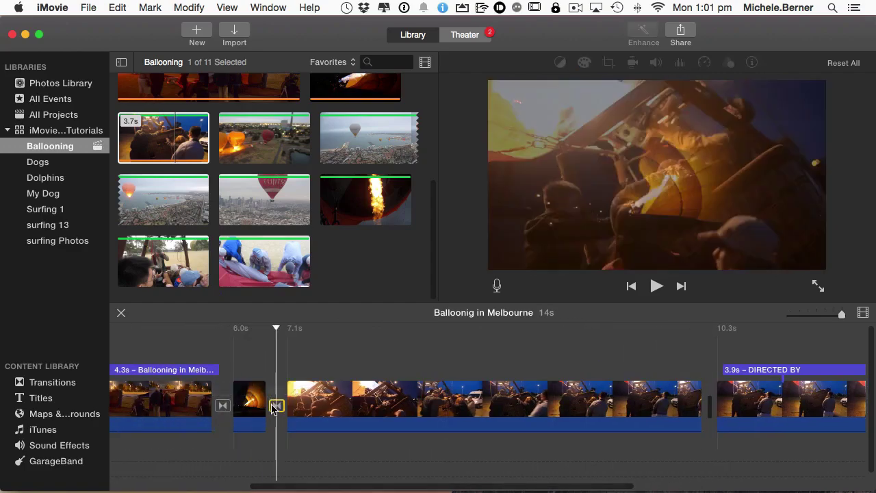
{"action": "left_click", "coordinate": [41, 388]}
{"action": "left_click_drag", "start_coordinate": [228, 149], "coordinate": [275, 421]}
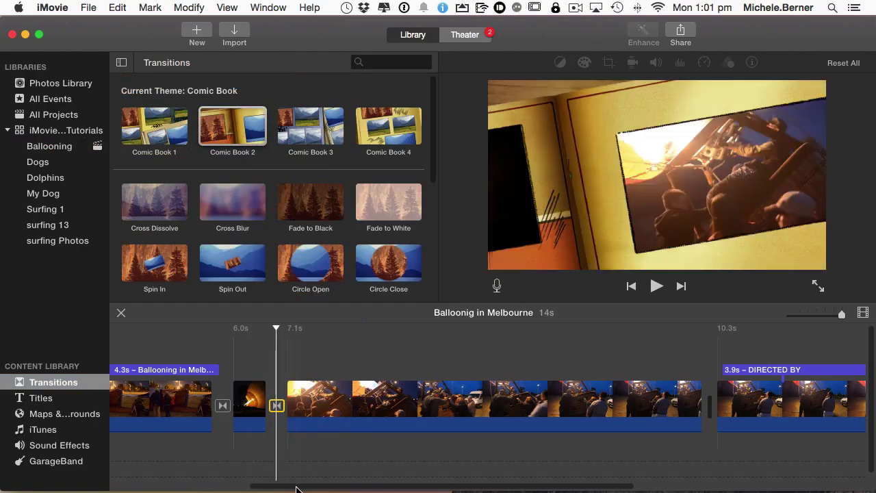
Put a Comic Book 3 transition before the "Directed by" clip, then review its numbered frame markers and the movie playback
{"action": "scroll", "coordinate": [294, 485], "scroll_direction": "right", "scroll_amount": 5}
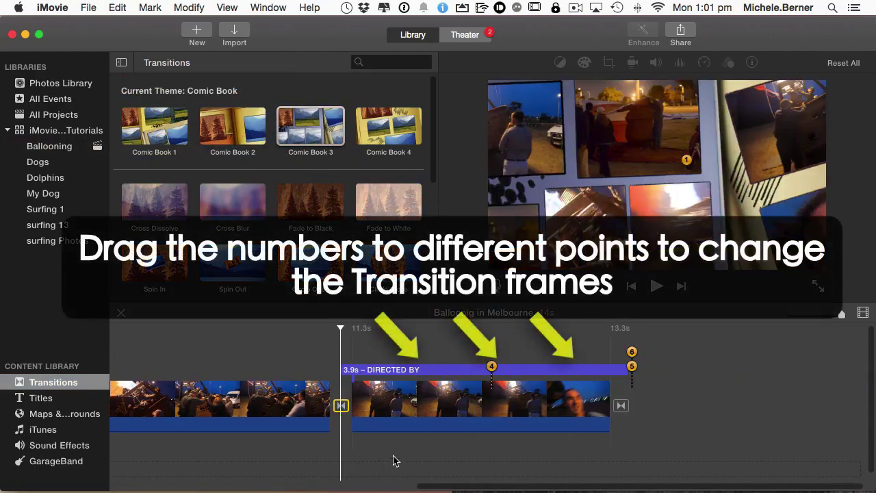
{"action": "scroll", "coordinate": [267, 475], "scroll_direction": "left", "scroll_amount": 5}
{"action": "scroll", "coordinate": [267, 475], "scroll_direction": "left", "scroll_amount": 5}
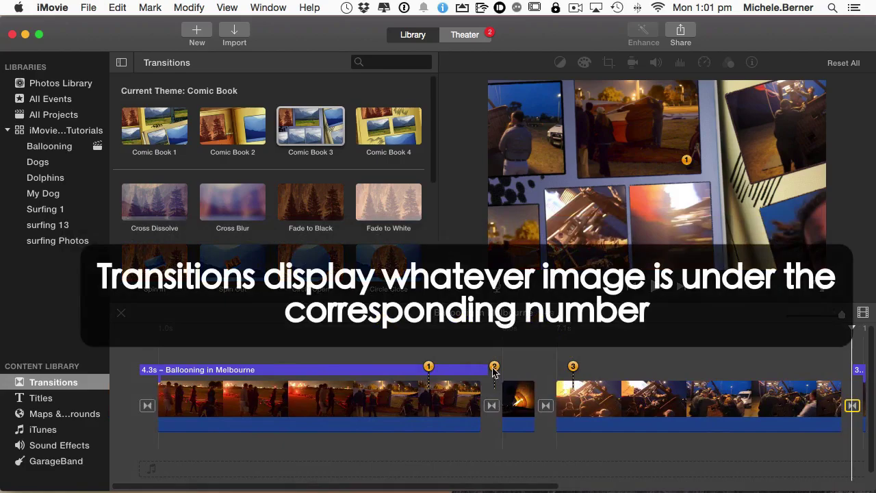
{"action": "key", "text": "space"}
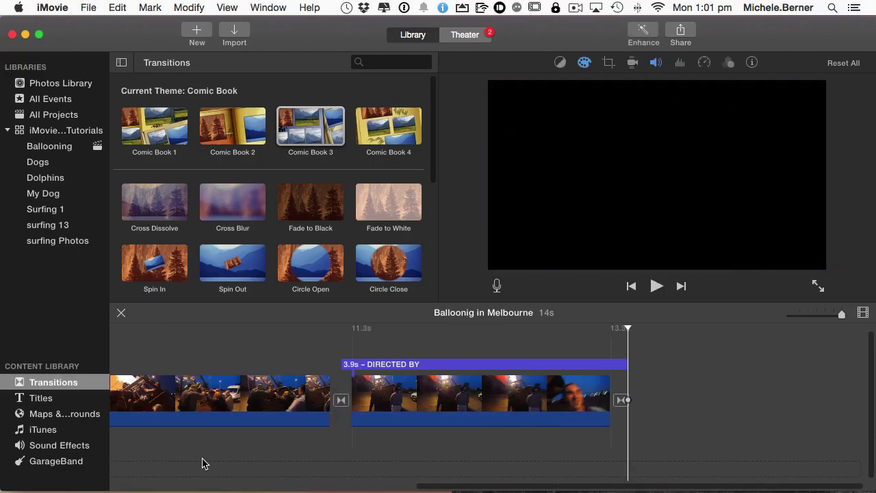
{"action": "key", "text": "space"}
{"action": "key", "text": "space"}
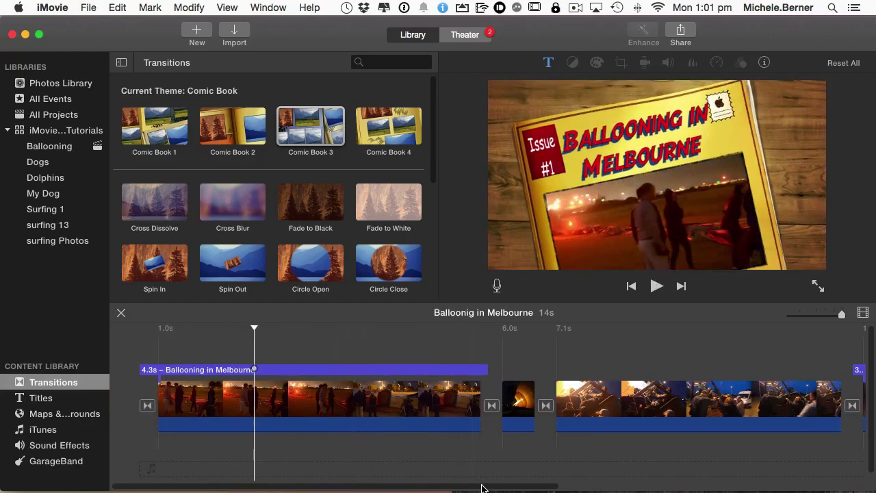
Insert the aerial clip of balloons over the bay from the Ballooning event between the basket footage and the "Directed by" clip
{"action": "scroll", "coordinate": [482, 487], "scroll_direction": "right", "scroll_amount": 10}
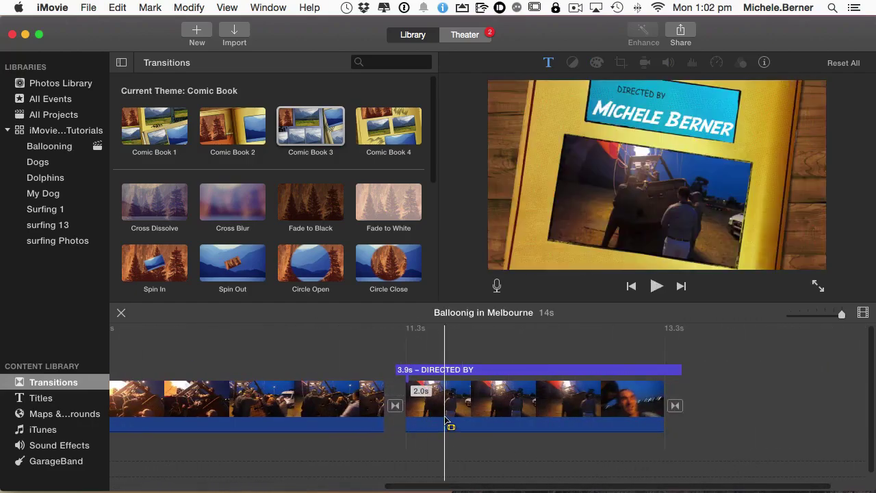
{"action": "left_click", "coordinate": [49, 145]}
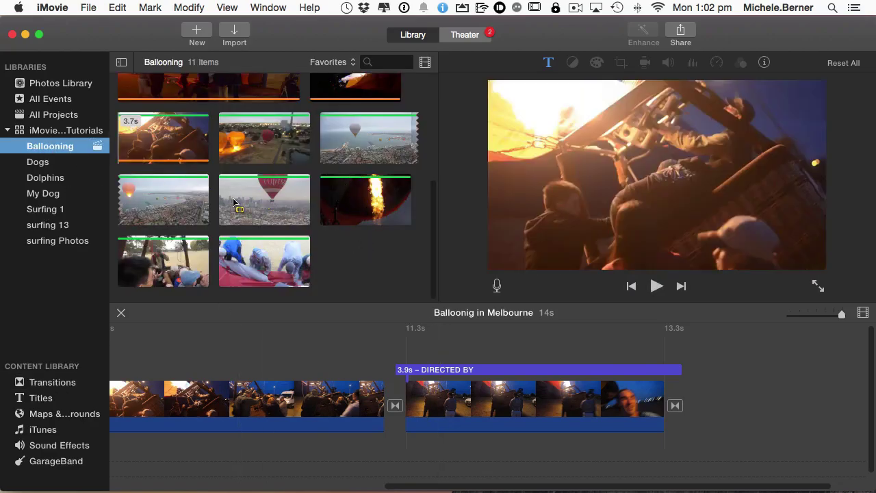
{"action": "left_click", "coordinate": [370, 137]}
{"action": "left_click_drag", "start_coordinate": [370, 137], "coordinate": [394, 384]}
{"action": "key", "text": "super+z"}
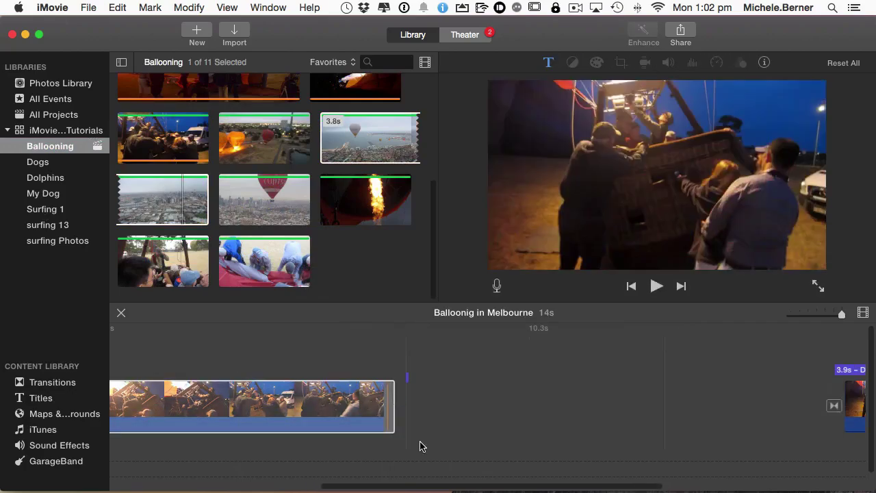
{"action": "key", "text": "super+shift+z"}
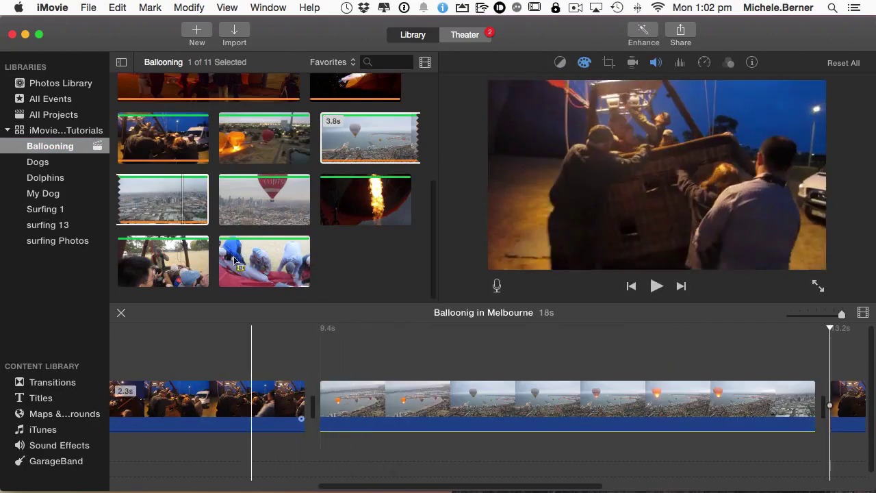
Add a Swap transition between the basket clip and the aerial balloon clip and play that part of the movie
{"action": "left_click", "coordinate": [53, 382]}
{"action": "scroll", "coordinate": [243, 274], "scroll_direction": "down", "scroll_amount": 2}
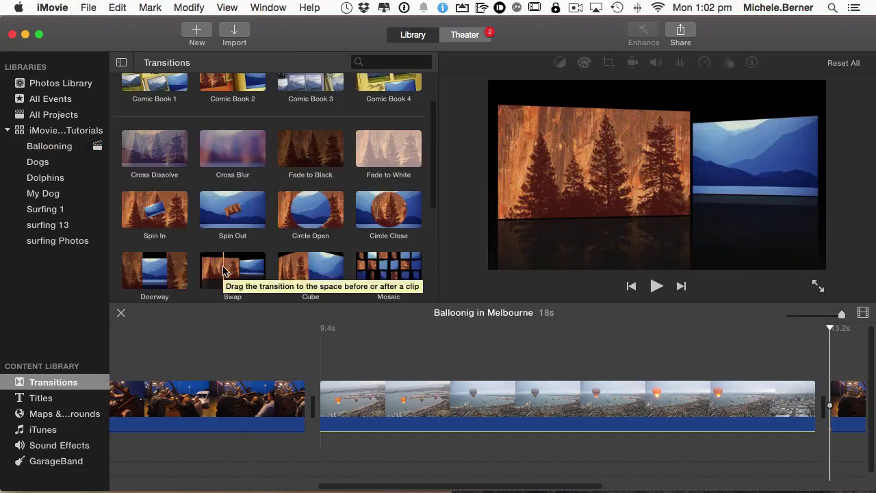
{"action": "left_click", "coordinate": [244, 286]}
{"action": "left_click_drag", "start_coordinate": [243, 286], "coordinate": [252, 402]}
{"action": "left_click", "coordinate": [157, 454]}
{"action": "key", "text": "space"}
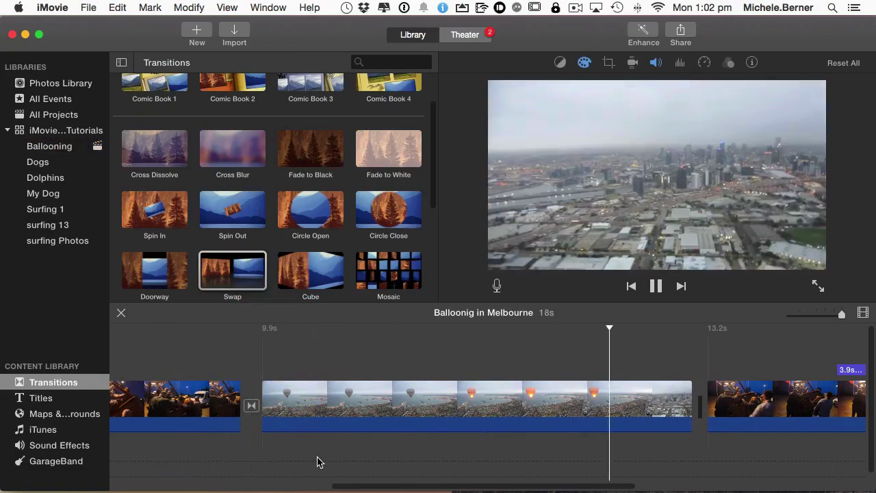
{"action": "key", "text": "space"}
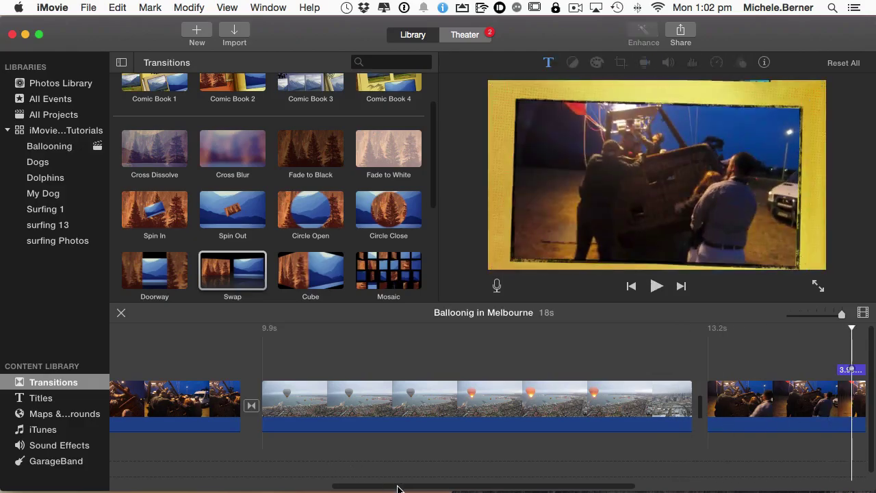
Place the playhead at the start of the movie and preview the Playful track from the Theme Music sound effects
{"action": "left_click_drag", "start_coordinate": [385, 486], "coordinate": [96, 491]}
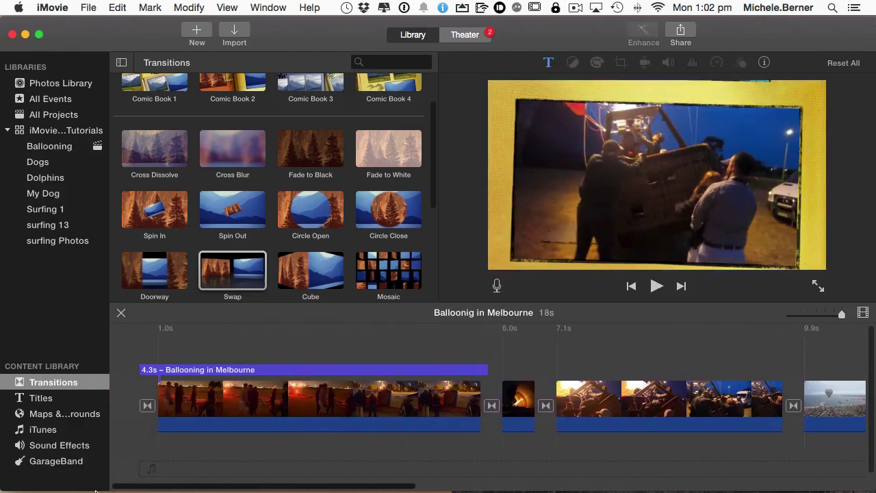
{"action": "left_click", "coordinate": [136, 373]}
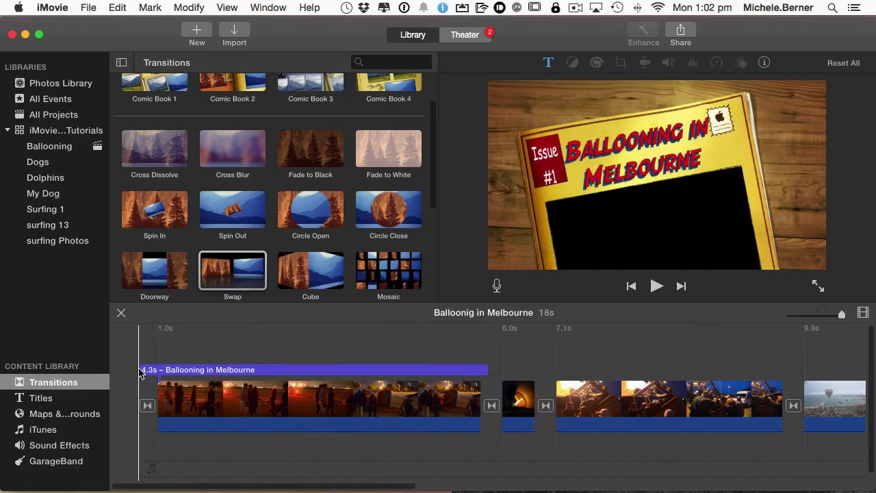
{"action": "left_click", "coordinate": [46, 447]}
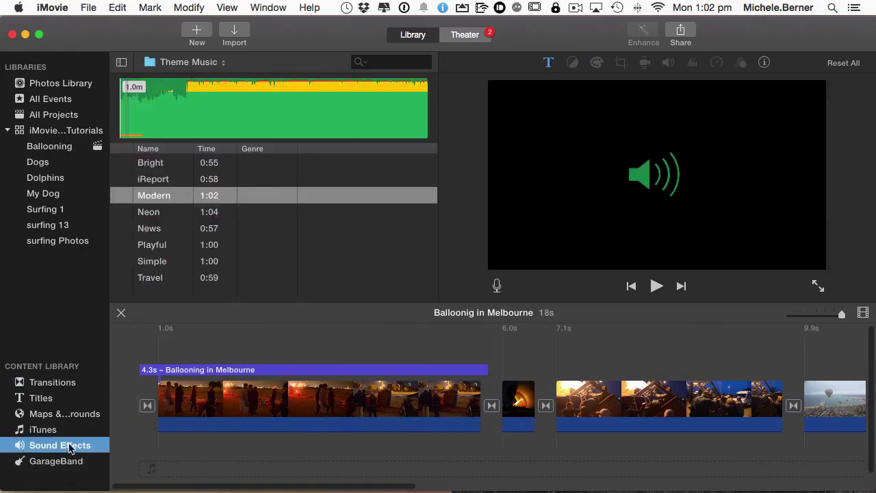
{"action": "left_click", "coordinate": [175, 63]}
{"action": "left_click", "coordinate": [175, 282]}
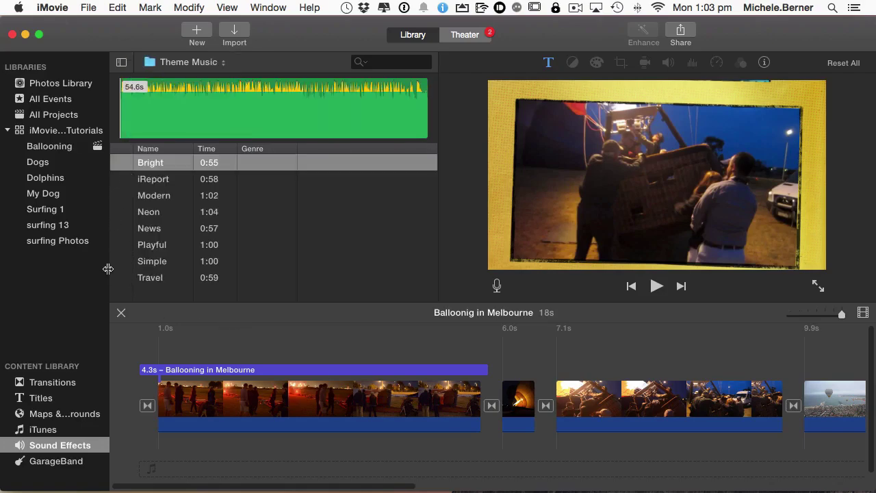
{"action": "left_click", "coordinate": [121, 244]}
Add the News theme music track as background music beneath the clips and play the movie from the start
{"action": "left_click", "coordinate": [154, 230]}
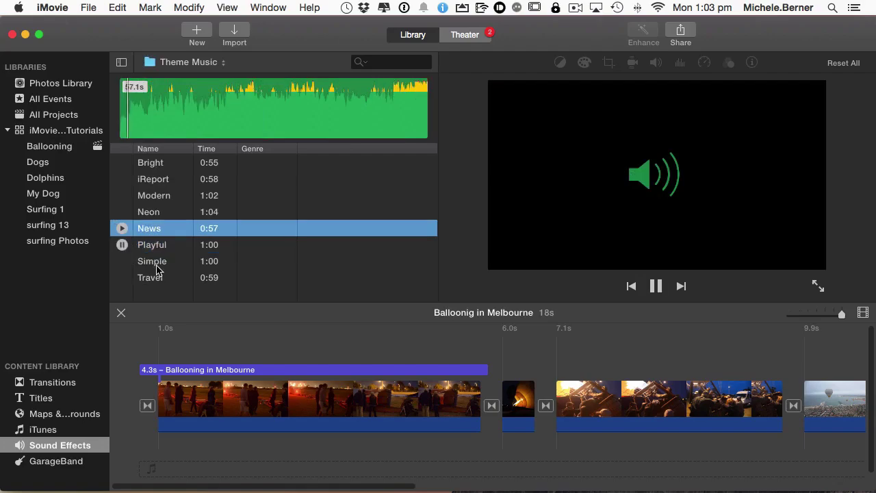
{"action": "left_click_drag", "start_coordinate": [150, 229], "coordinate": [181, 464]}
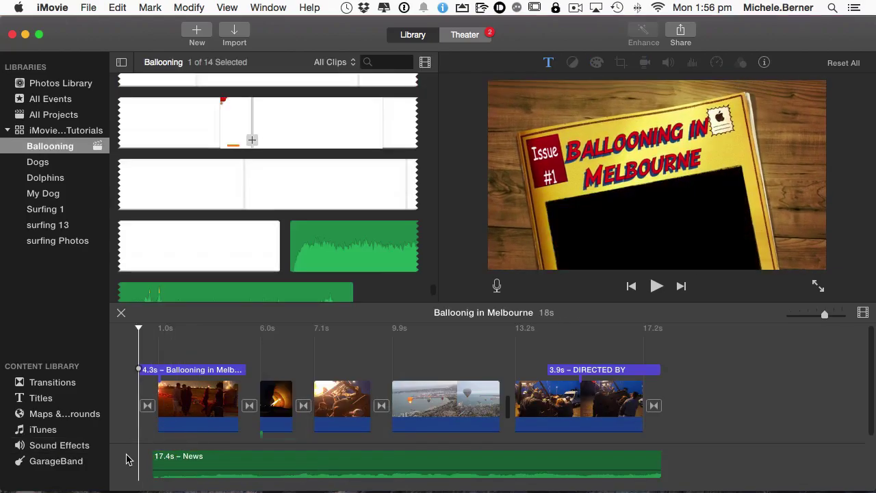
{"action": "key", "text": "space"}
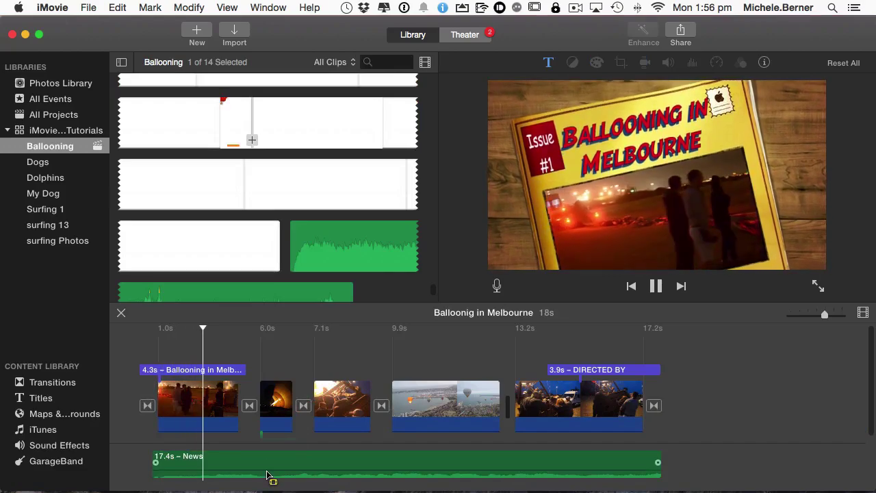
Lower the volume of the News background music beneath the clips and stop playback
{"action": "left_click_drag", "start_coordinate": [269, 468], "coordinate": [265, 478]}
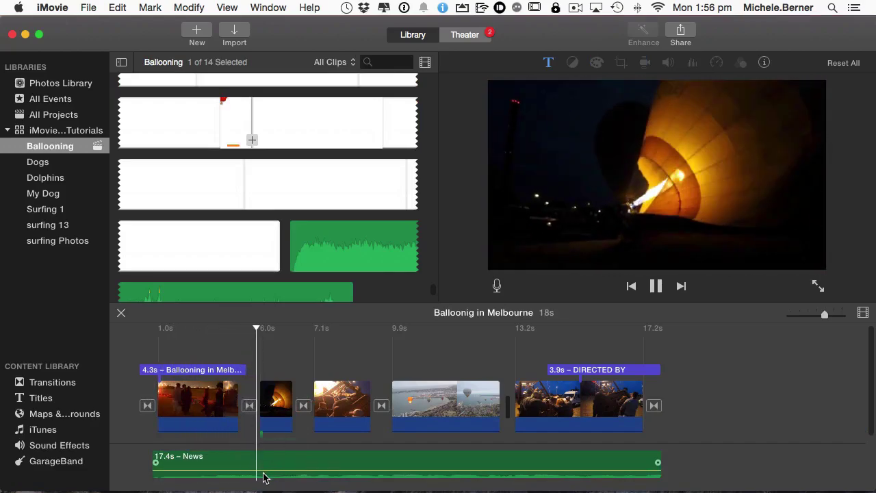
{"action": "key", "text": "space"}
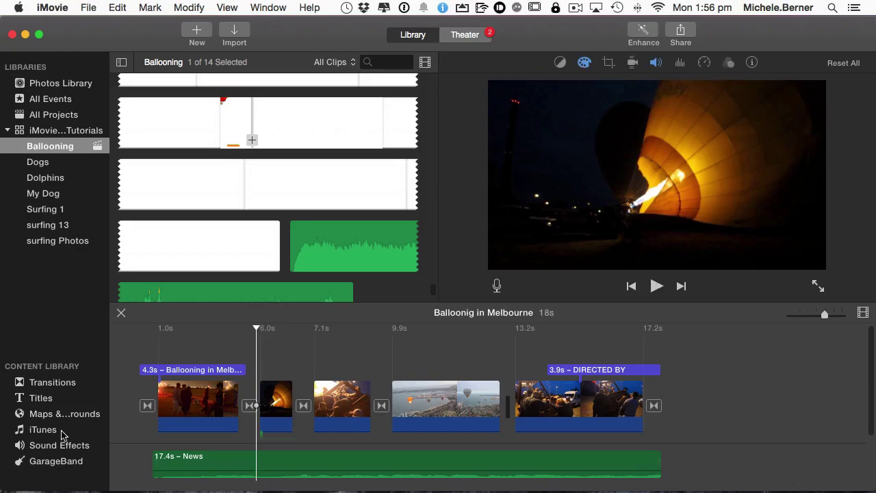
Attach a short range of the white clip with the red balloon from the Ballooning event beneath the burner flame clip and play the movie
{"action": "key", "text": "Escape"}
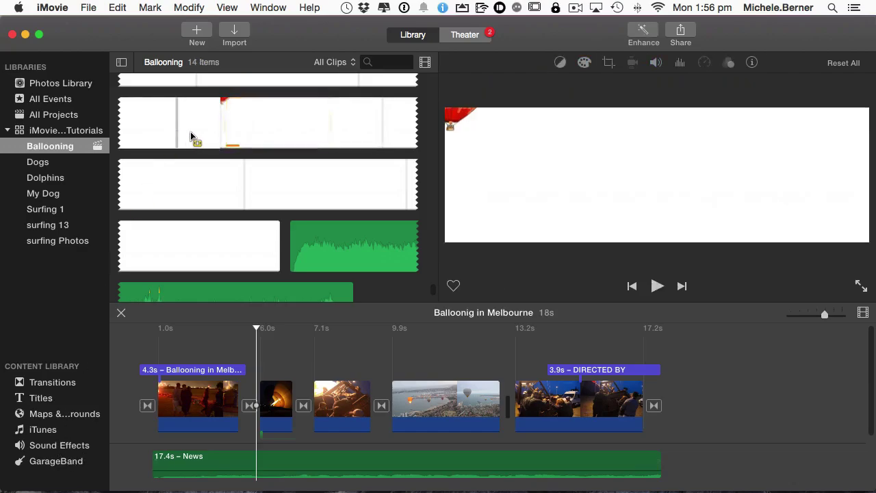
{"action": "key", "text": "space"}
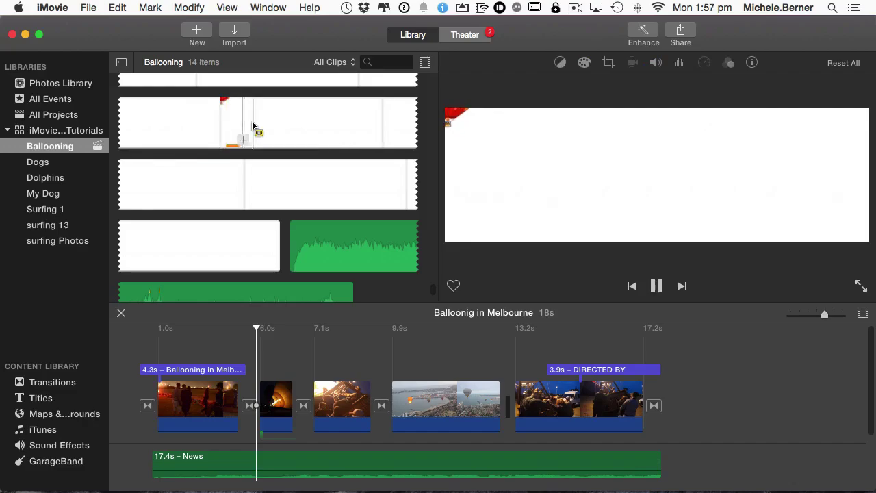
{"action": "left_click", "coordinate": [258, 124]}
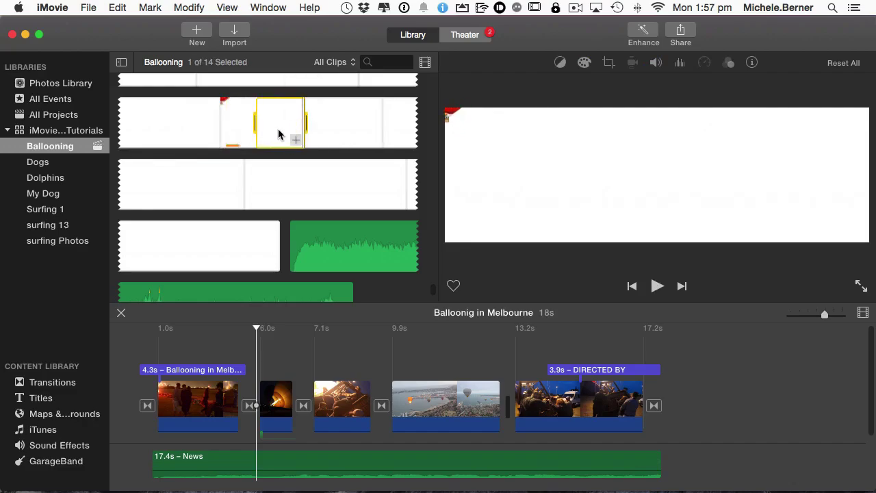
{"action": "left_click_drag", "start_coordinate": [279, 134], "coordinate": [270, 436]}
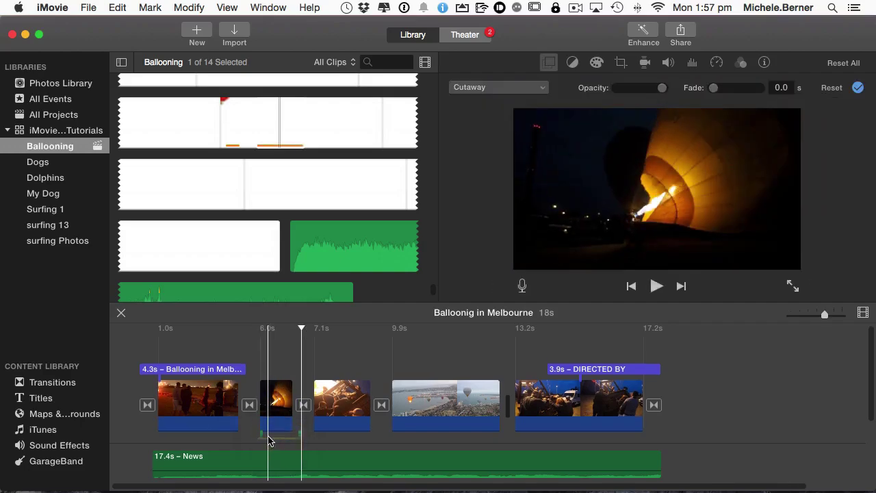
{"action": "left_click", "coordinate": [227, 426]}
{"action": "key", "text": "space"}
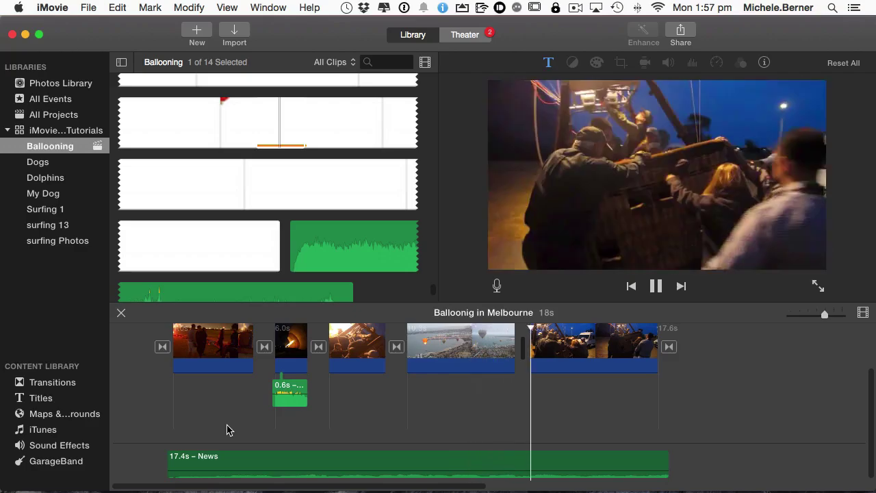
{"action": "key", "text": "space"}
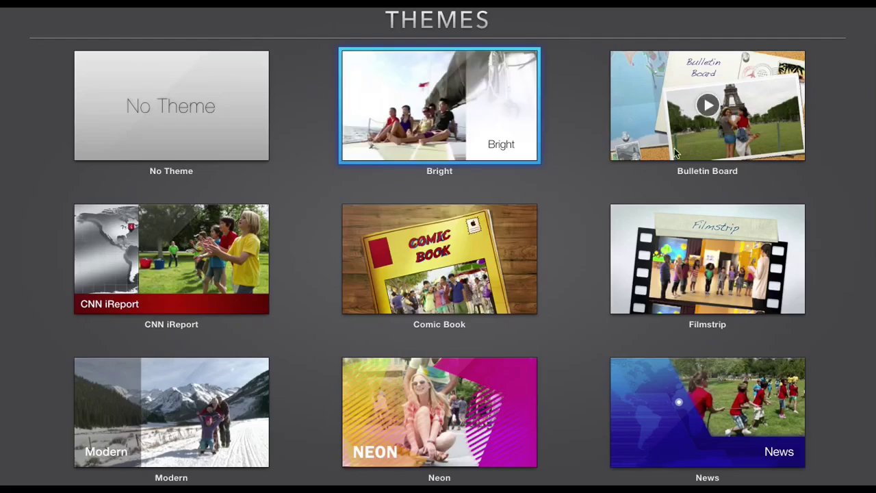
Preview the Bulletin Board, CNN iReport, Comic Book, Filmstrip, Modern, Neon, News and Newscast themes
{"action": "left_click", "coordinate": [709, 106]}
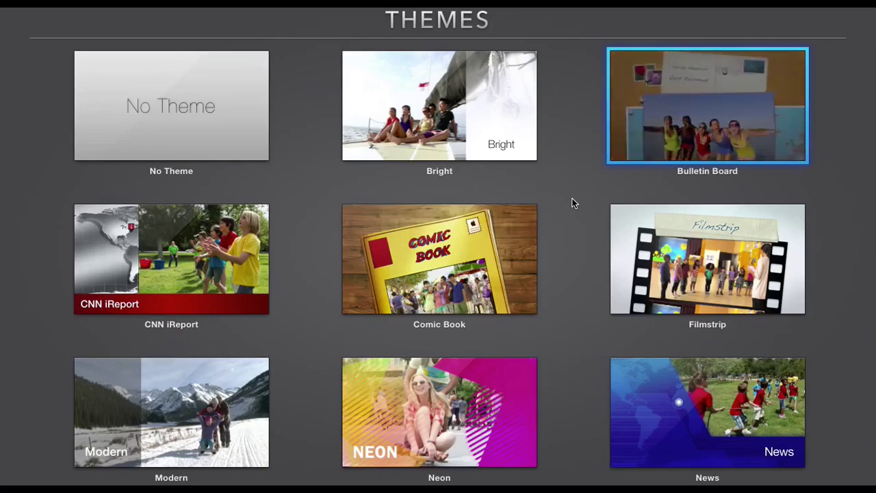
{"action": "left_click", "coordinate": [172, 258]}
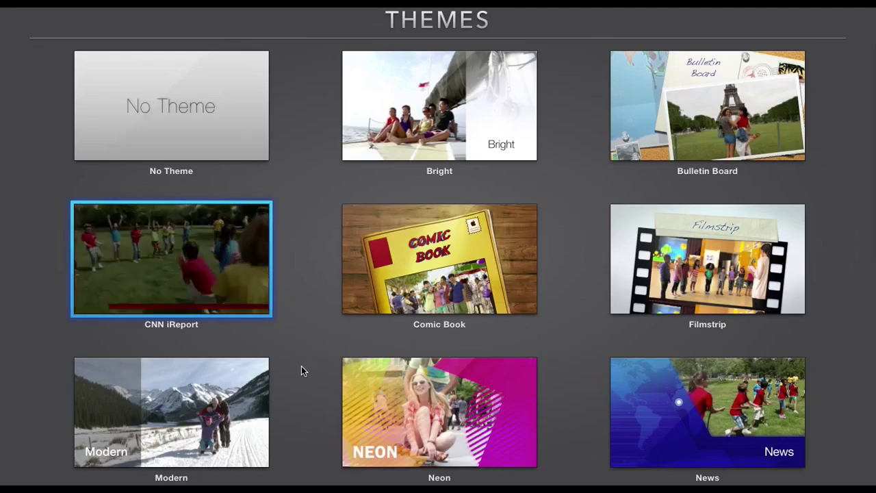
{"action": "left_click", "coordinate": [441, 262]}
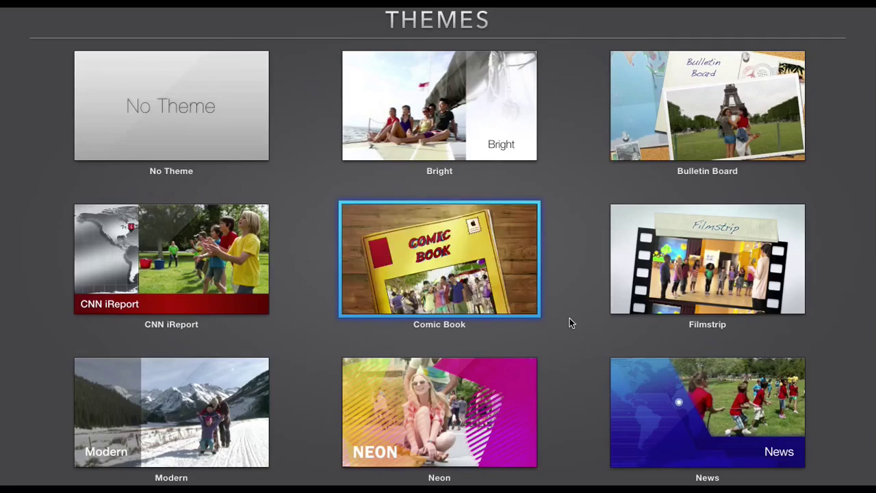
{"action": "left_click", "coordinate": [710, 267]}
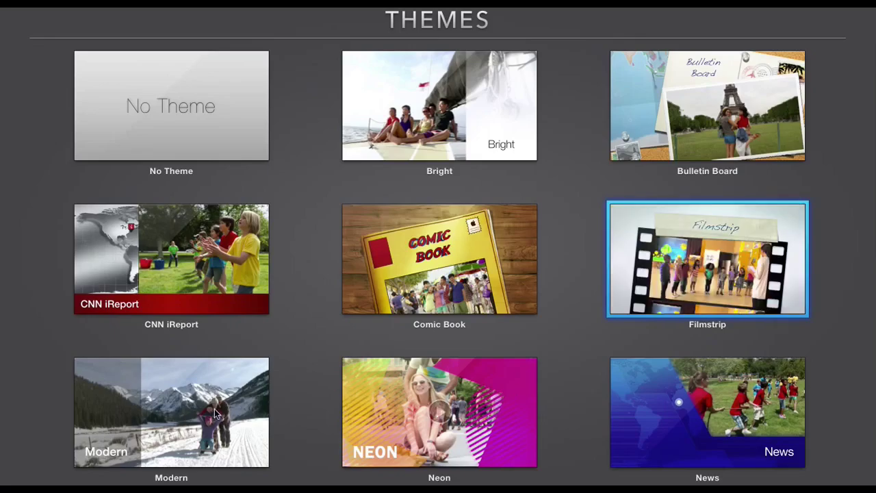
{"action": "left_click", "coordinate": [176, 414]}
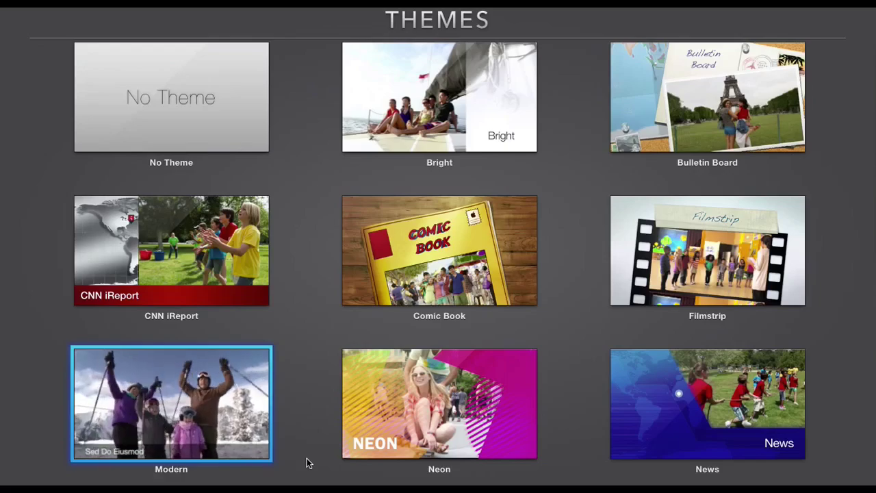
{"action": "mouse_move", "coordinate": [461, 432]}
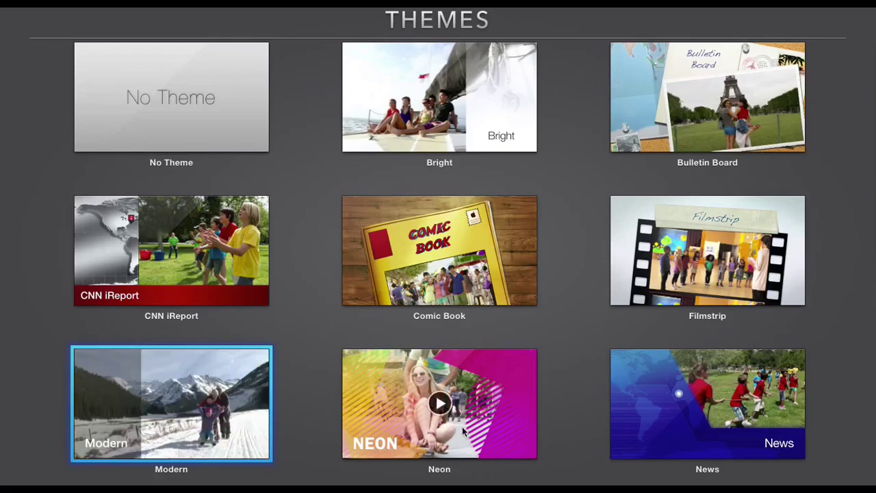
{"action": "left_click", "coordinate": [441, 405]}
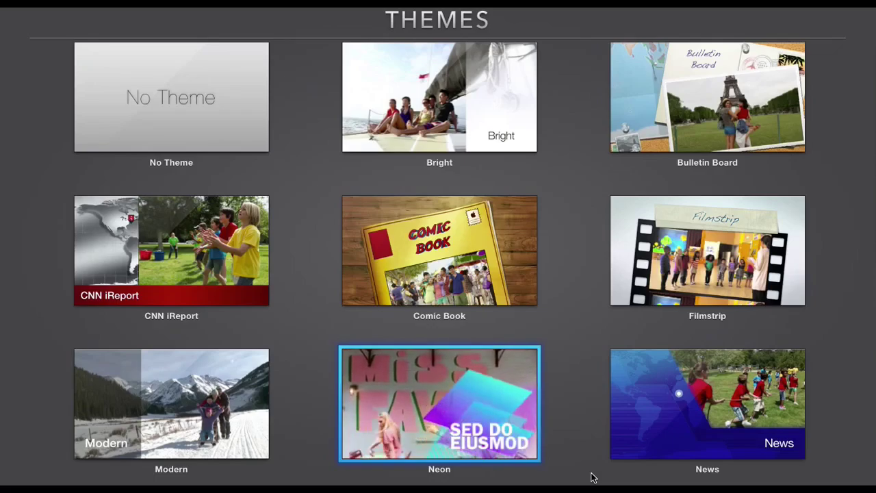
{"action": "left_click", "coordinate": [707, 403]}
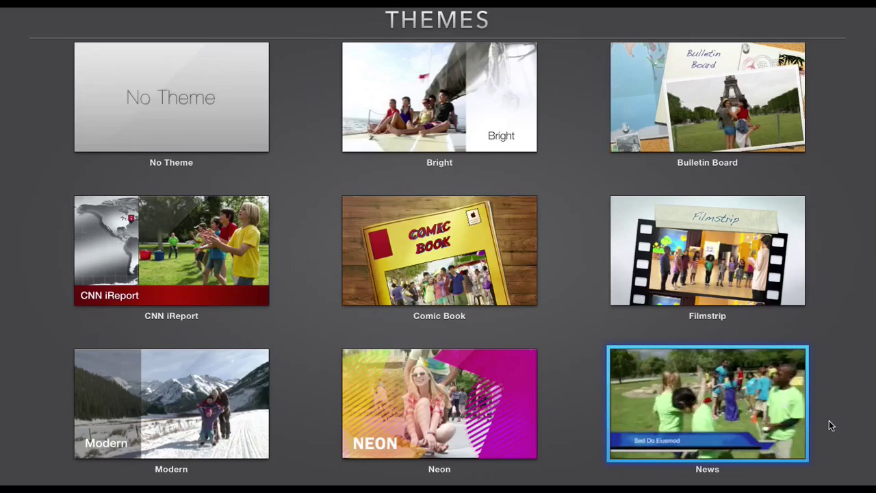
{"action": "scroll", "coordinate": [831, 420], "scroll_direction": "down", "scroll_amount": 10}
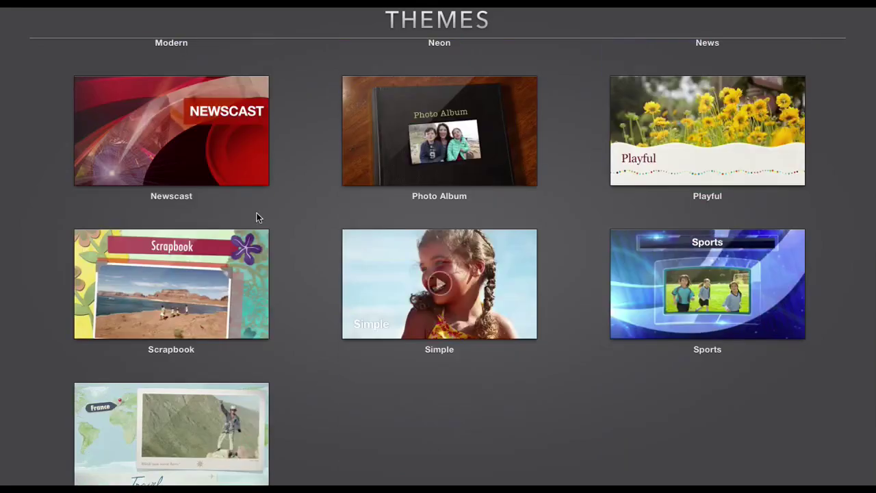
{"action": "left_click", "coordinate": [170, 131]}
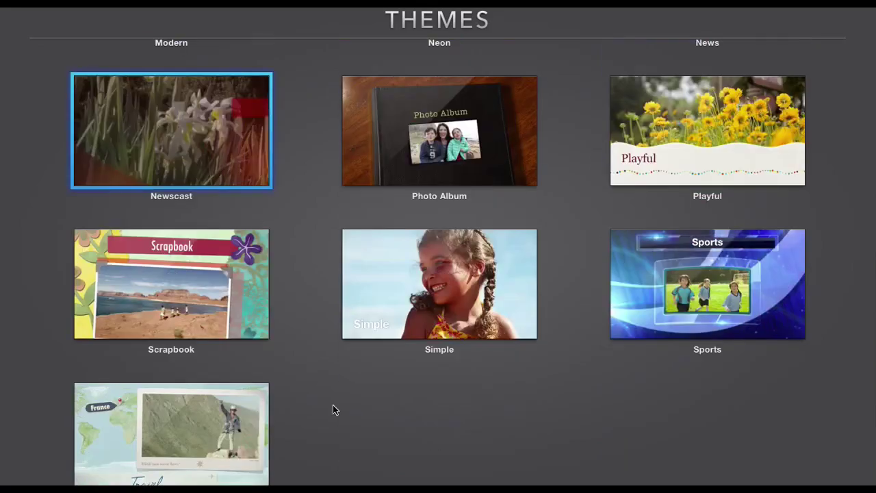